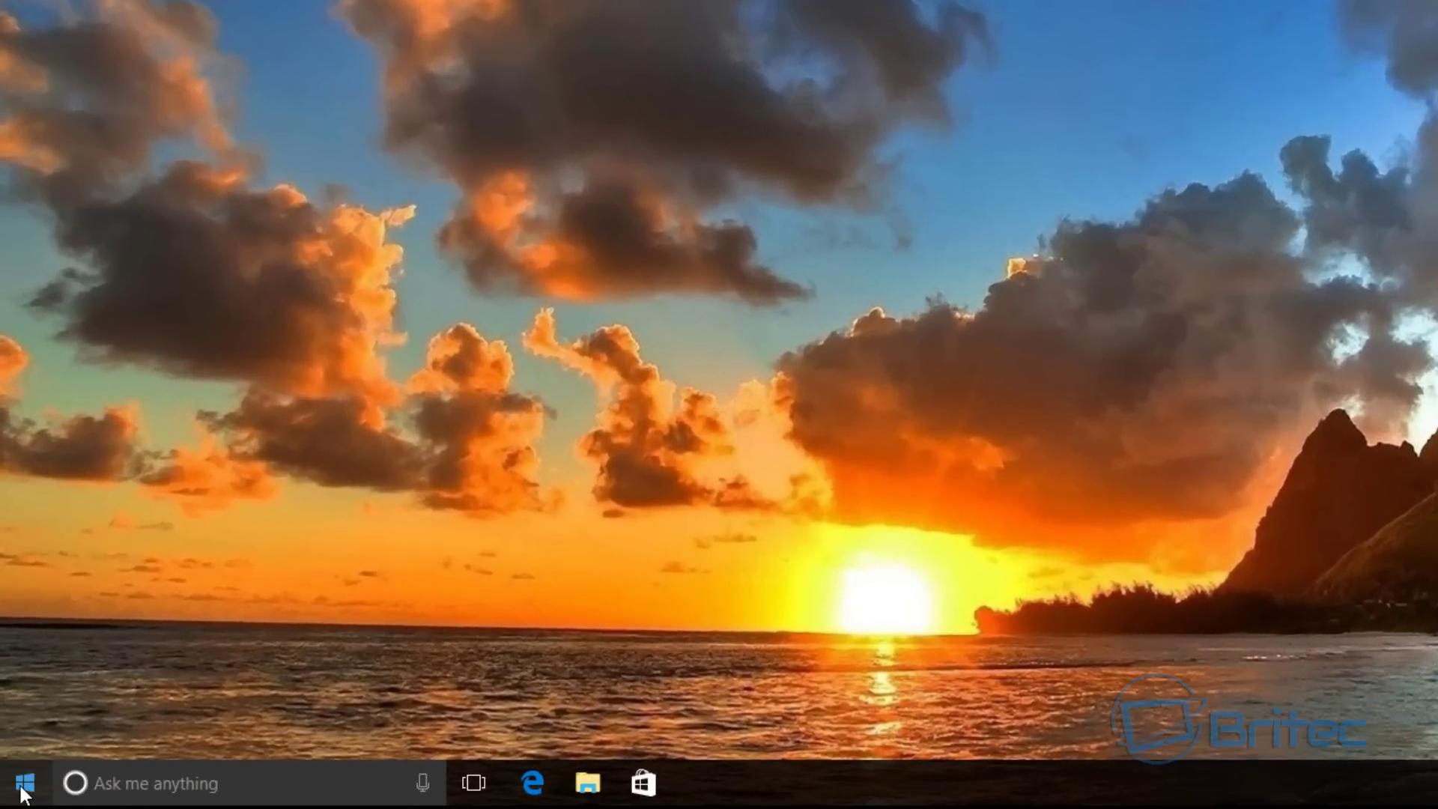
# Step: Search for Run, open the Run dialog and move it to the middle of the desktop
pyautogui.click(95, 791)
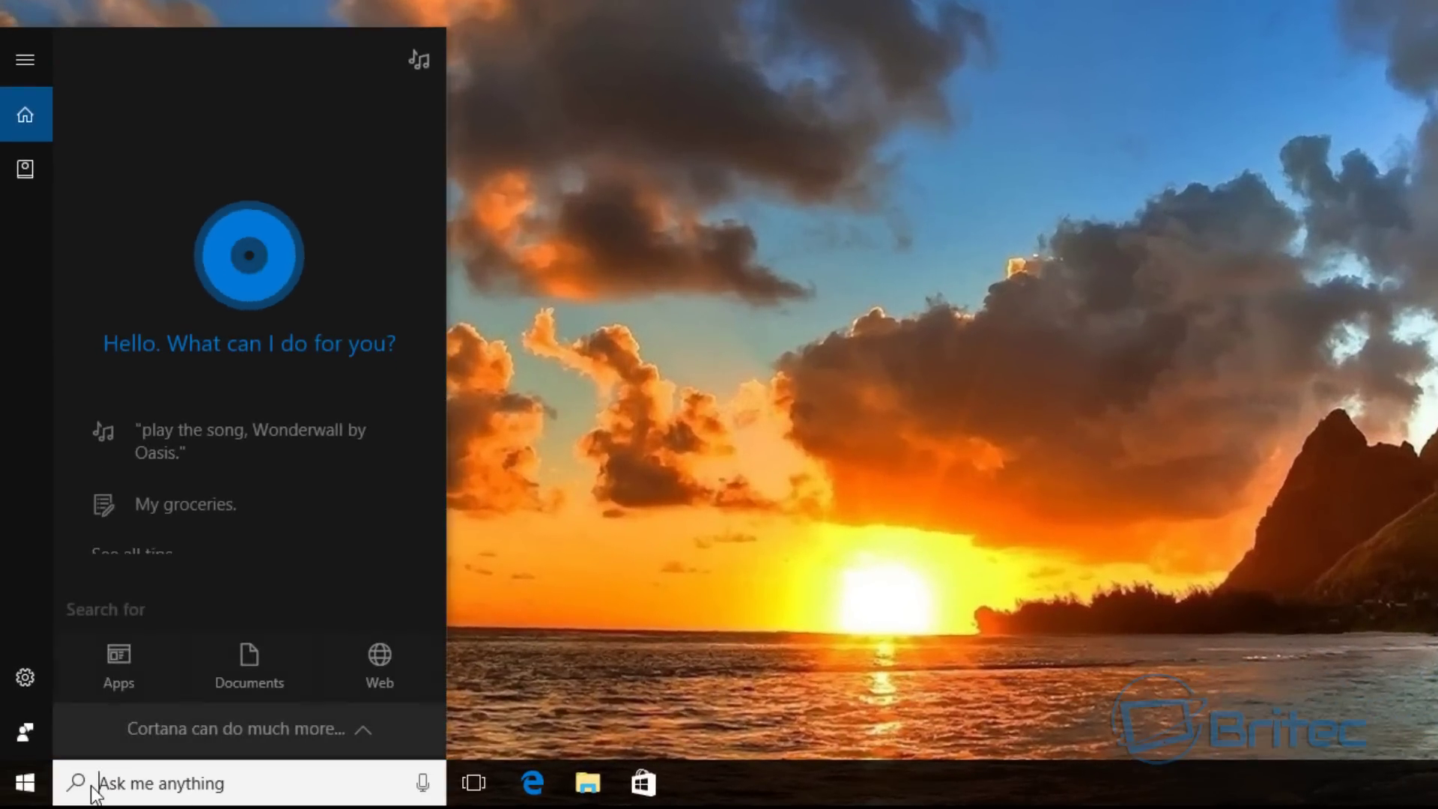
pyautogui.write('run')
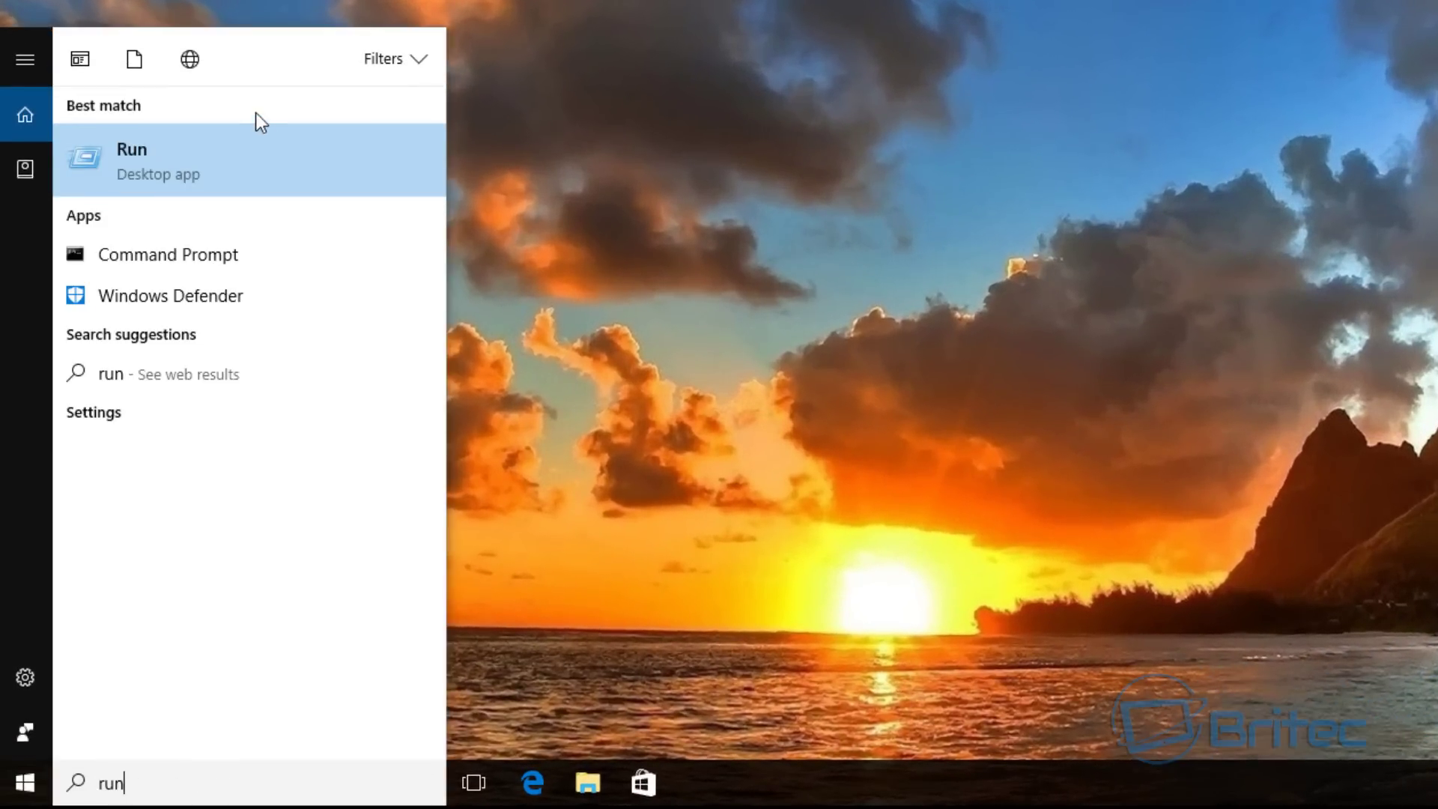
pyautogui.click(176, 154)
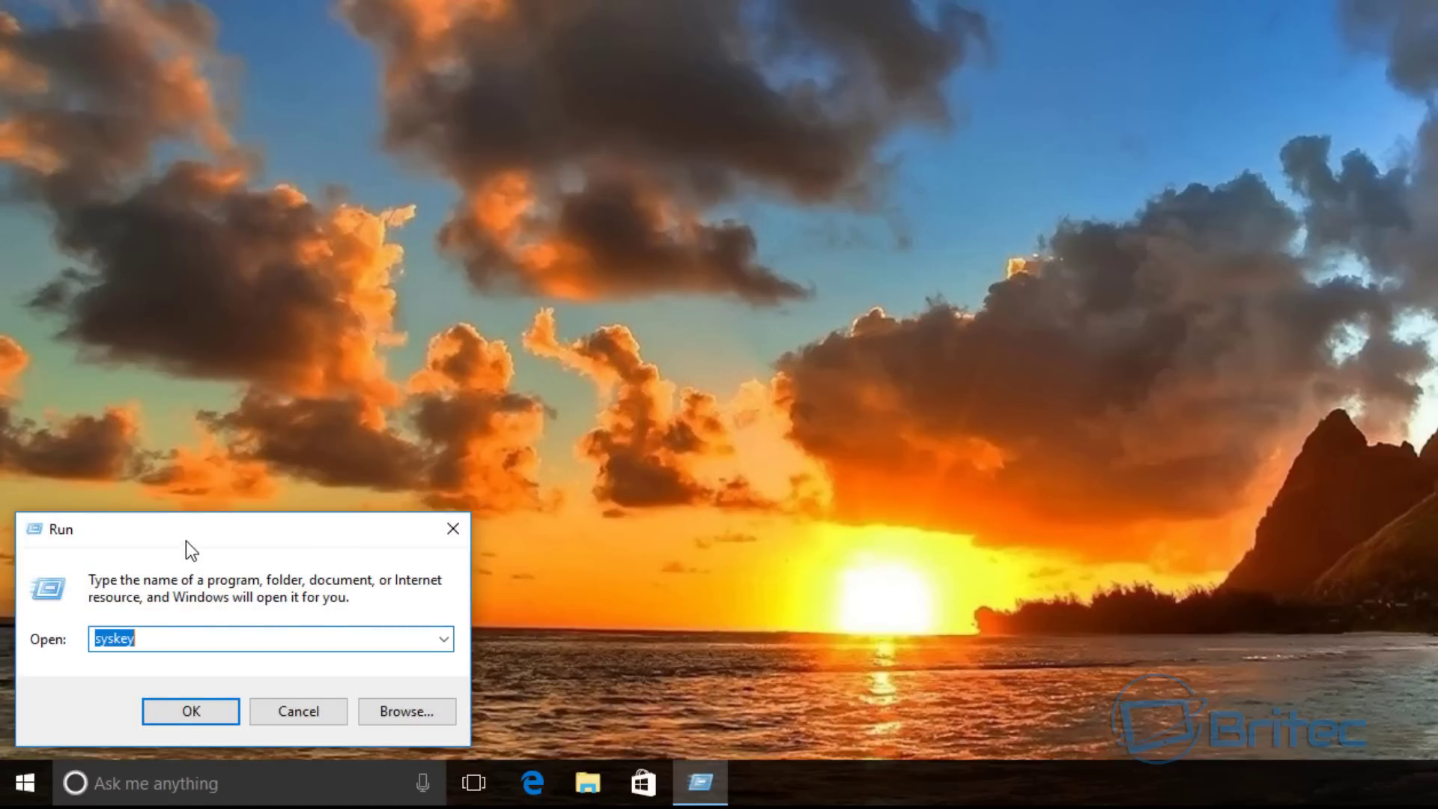
pyautogui.moveTo(186, 540); pyautogui.dragTo(955, 39)
pyautogui.moveTo(824, 143); pyautogui.dragTo(845, 132)
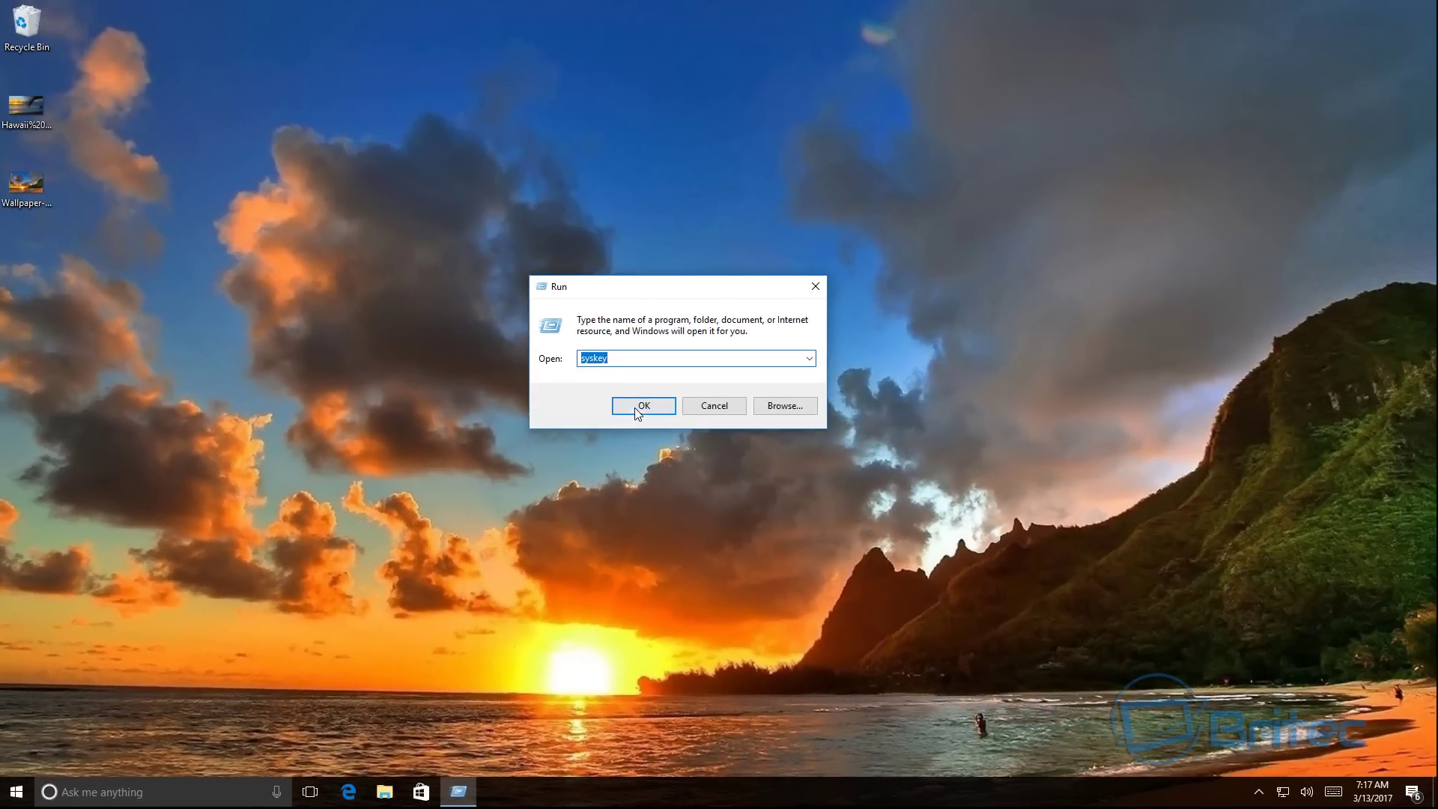
# Step: Launch syskey and allow the SAM Lock Tool to make changes to the device
pyautogui.click(792, 228)
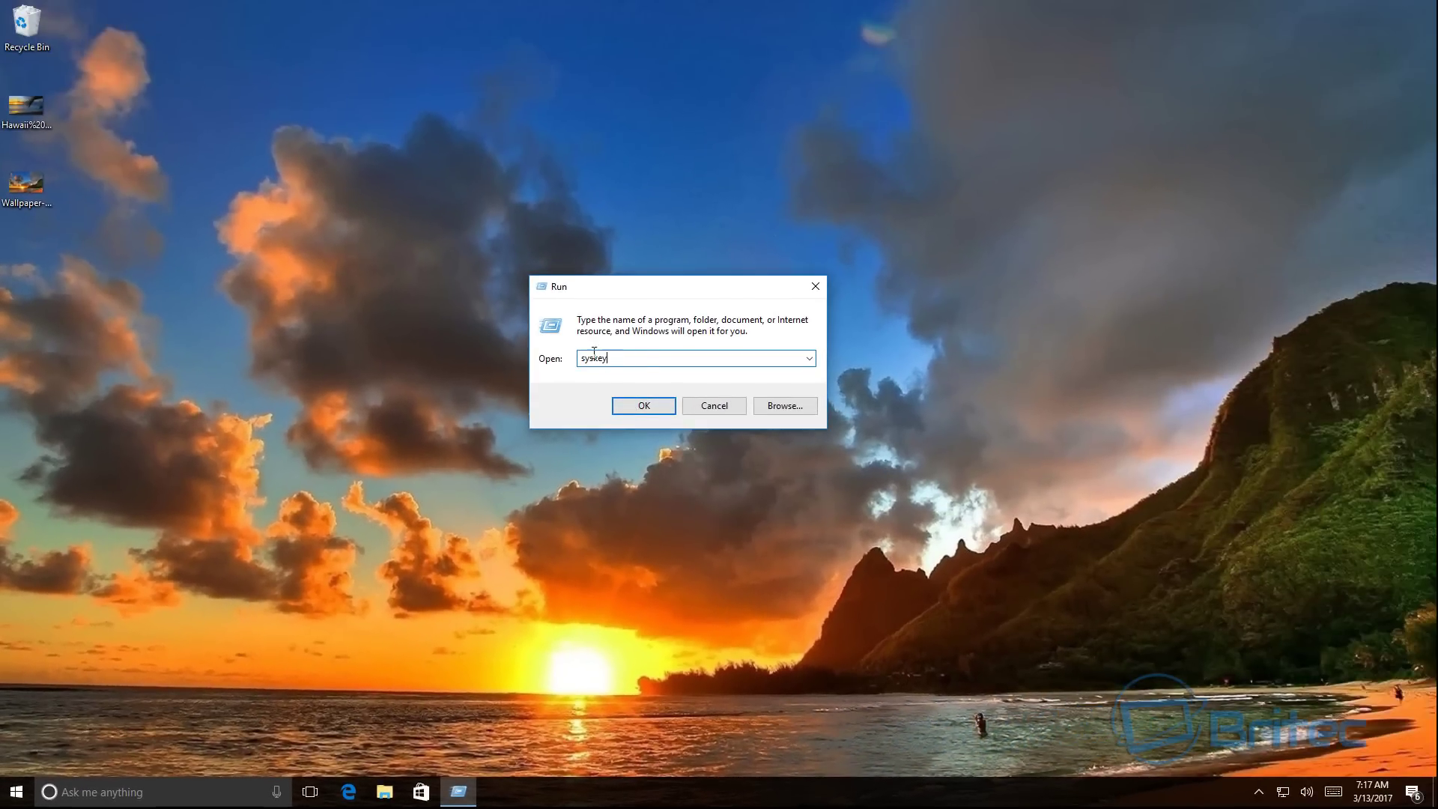
pyautogui.click(648, 408)
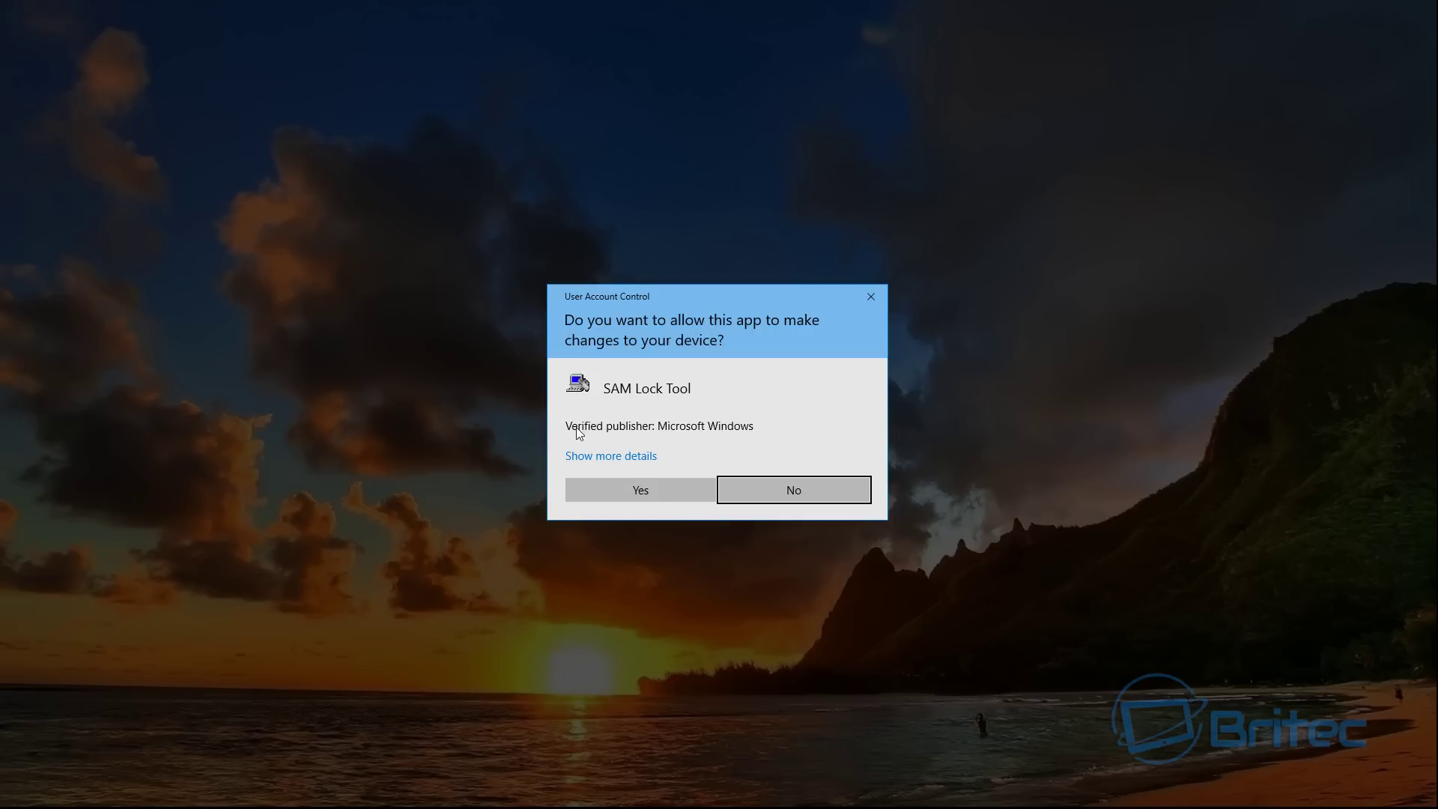
pyautogui.click(621, 494)
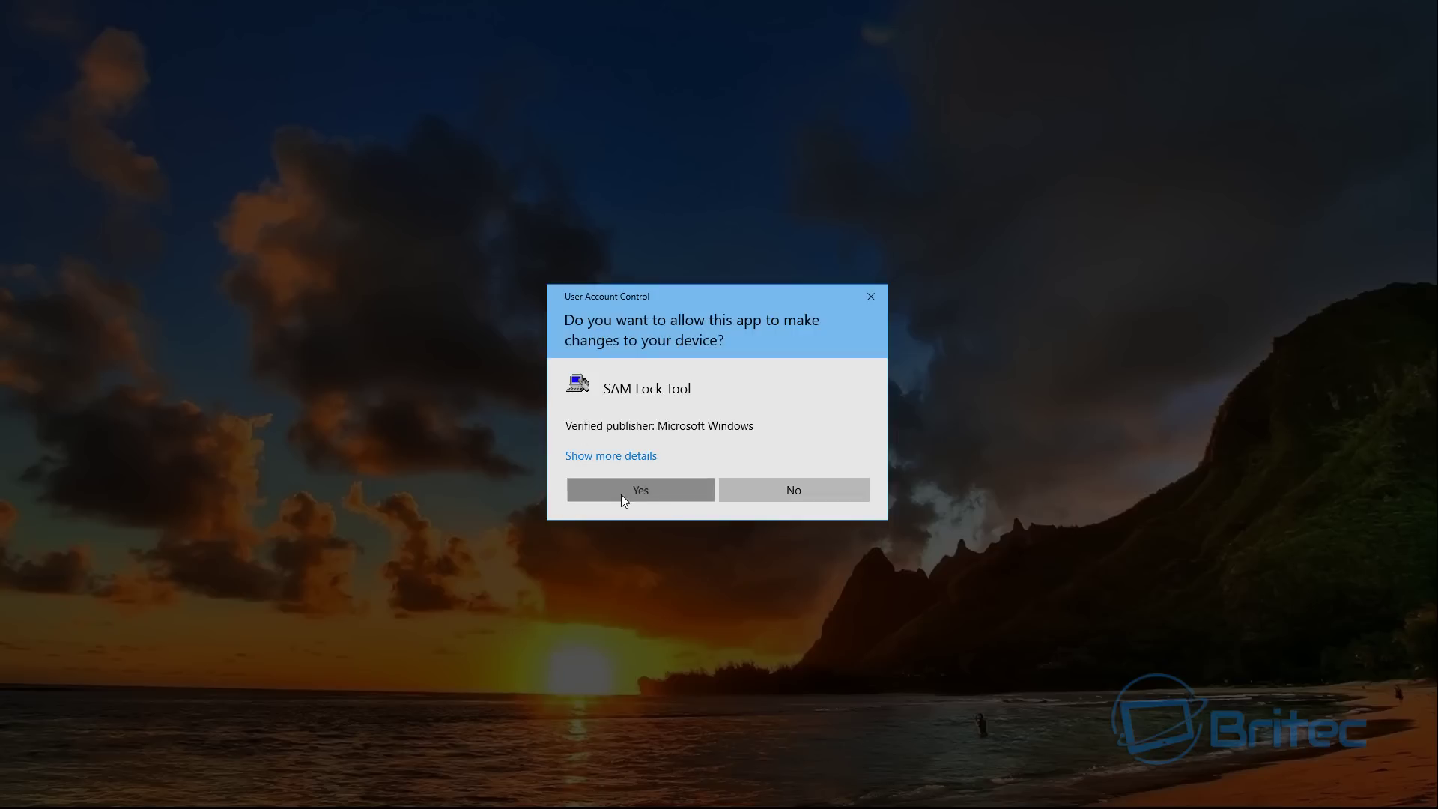
# Step: Center the Windows account database dialog and open its Startup Key settings for updating
pyautogui.moveTo(204, 77); pyautogui.dragTo(718, 277)
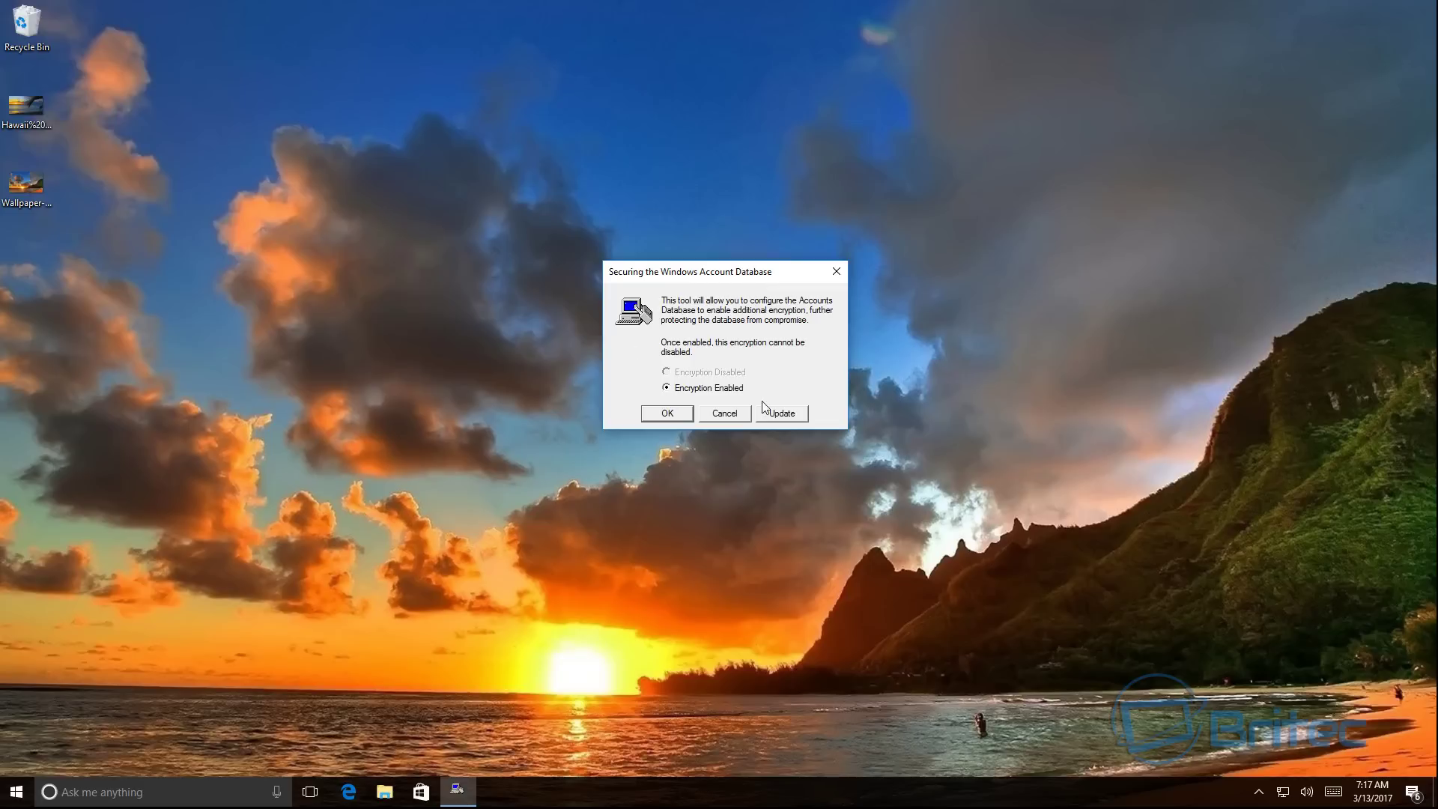
pyautogui.click(785, 416)
pyautogui.moveTo(800, 348); pyautogui.dragTo(725, 260)
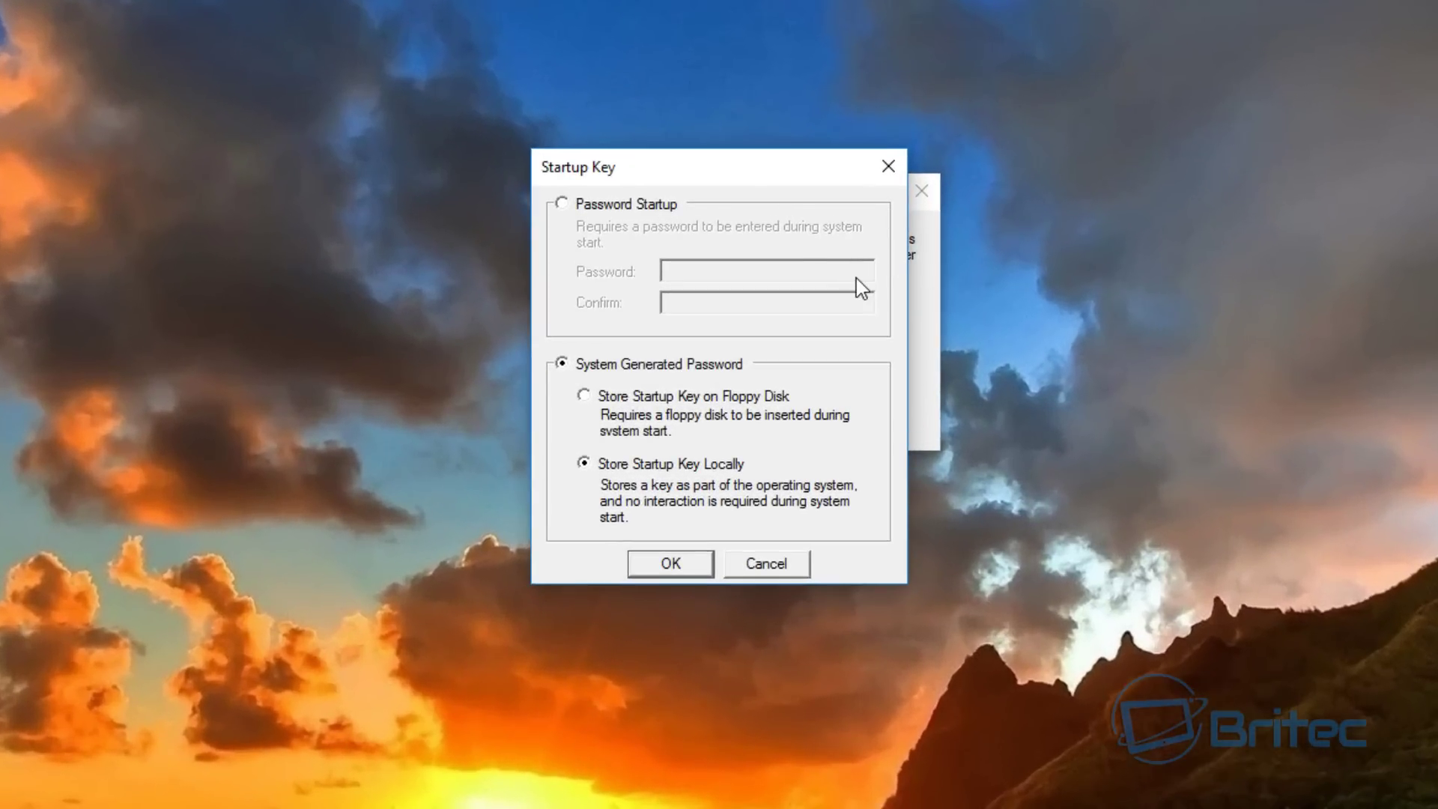
pyautogui.moveTo(768, 171); pyautogui.dragTo(789, 146)
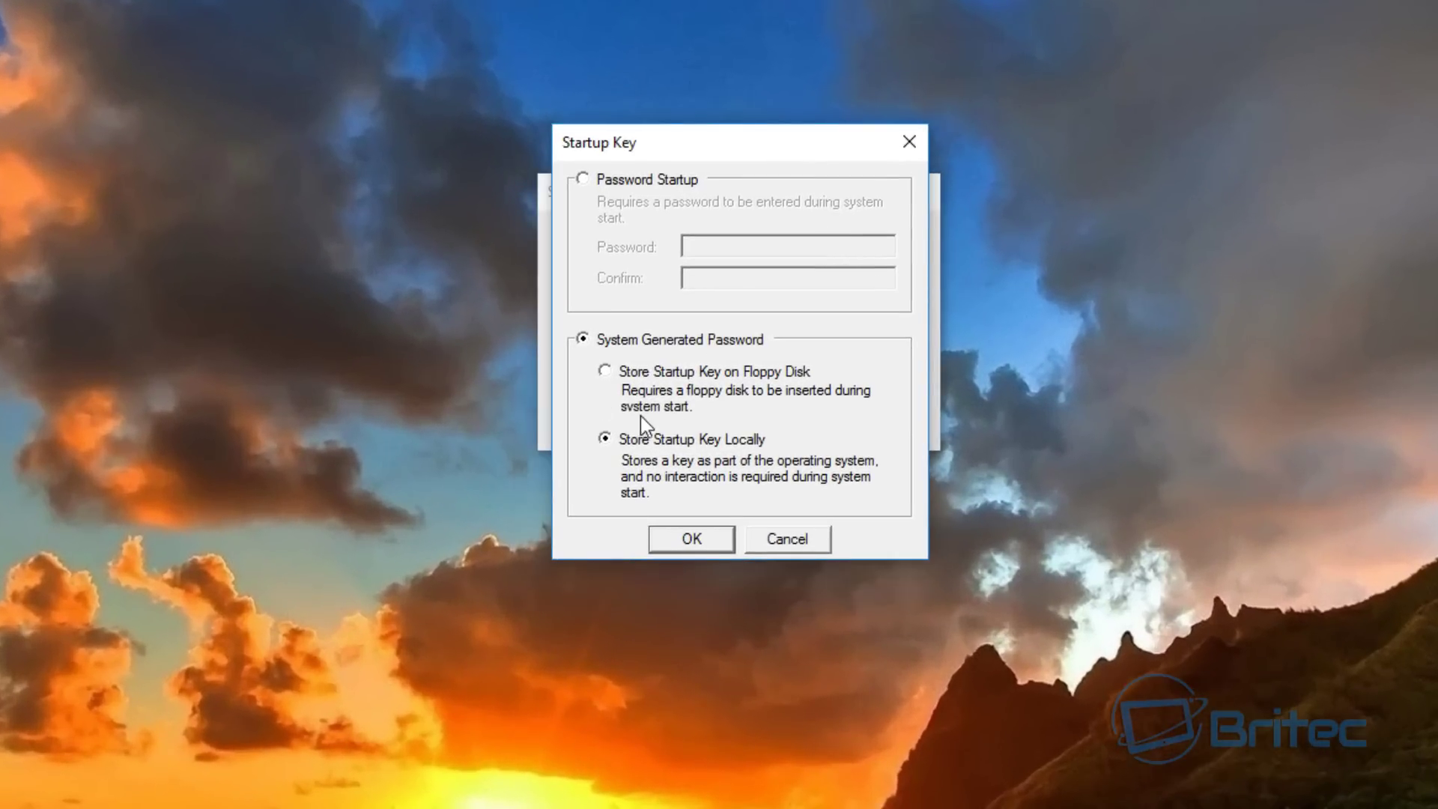
# Step: Choose Password Startup, enter and confirm the startup password, and apply the setting
pyautogui.click(583, 177)
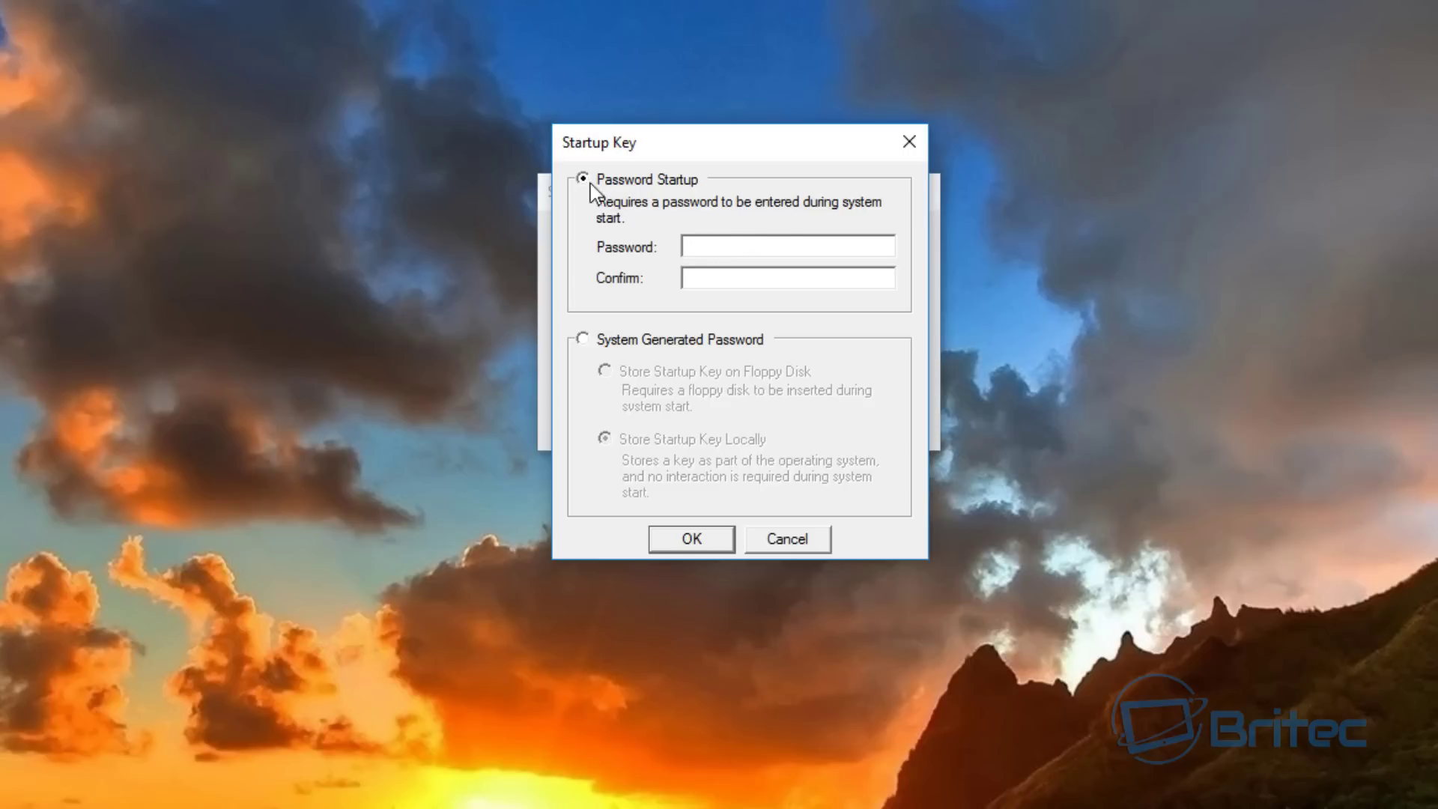
pyautogui.click(699, 251)
pyautogui.write('••••••••••')
pyautogui.press('Tab')
pyautogui.write('••••••••••')
pyautogui.click(665, 547)
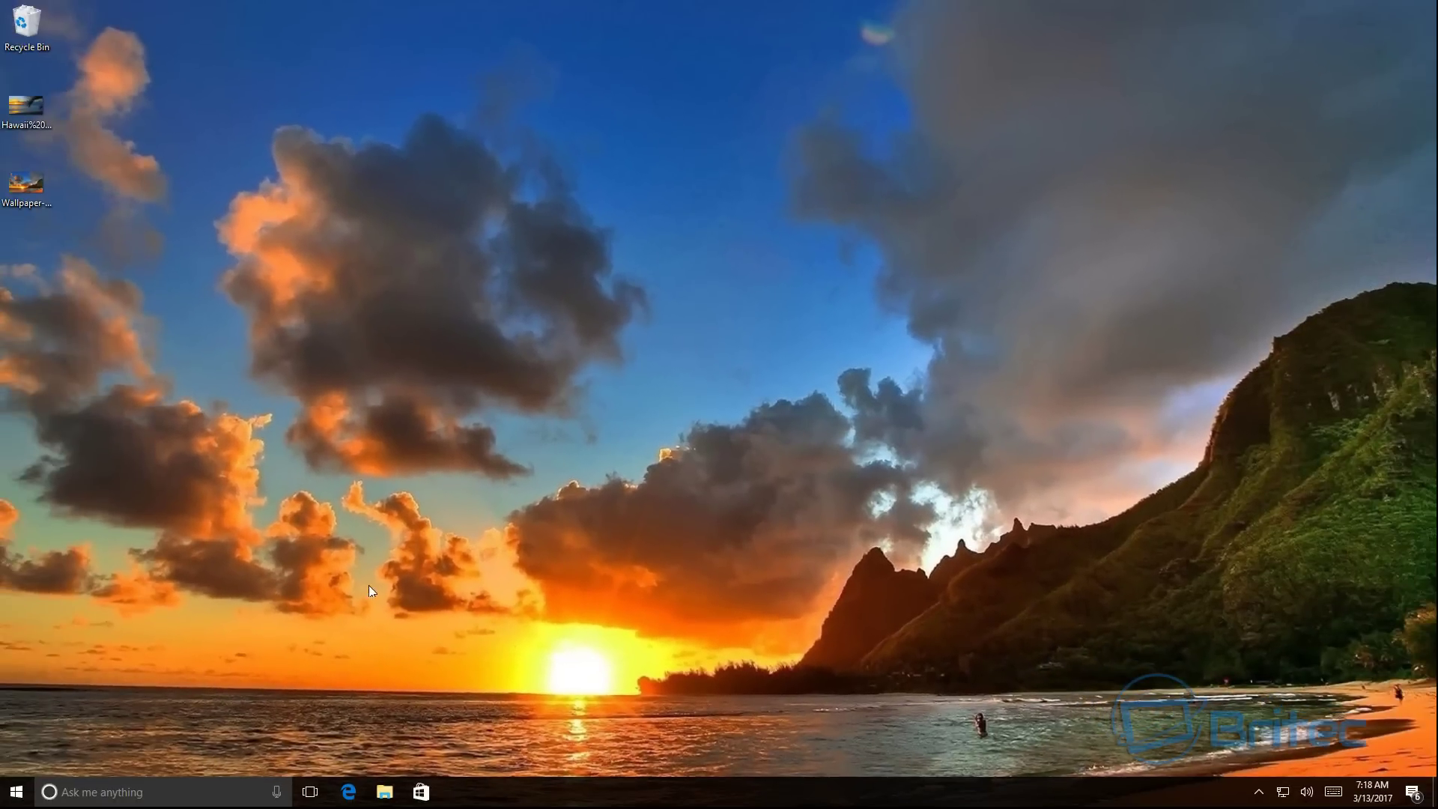
# Step: Restart the computer from the desktop
pyautogui.rightClick(21, 798)
pyautogui.moveTo(96, 751)
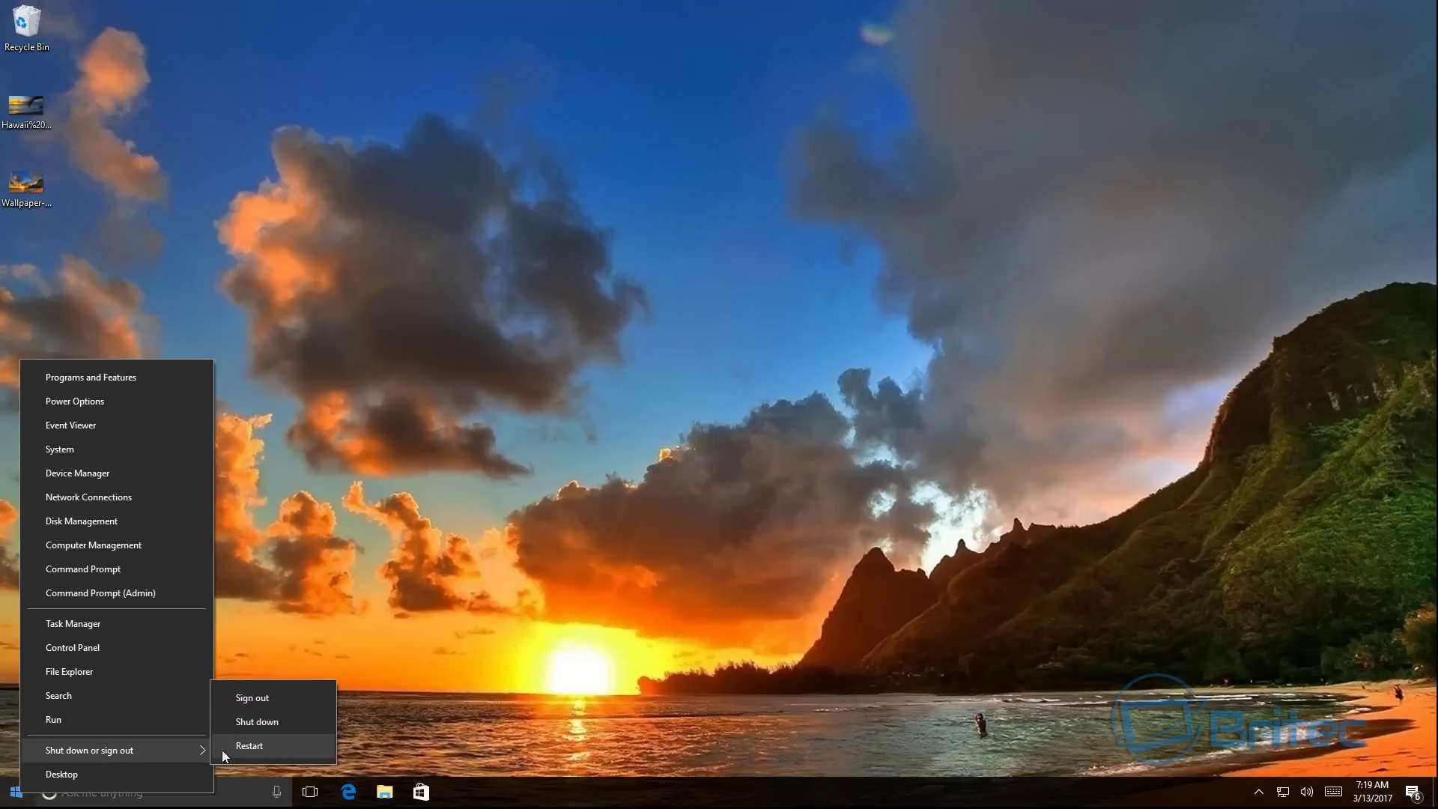
pyautogui.click(264, 748)
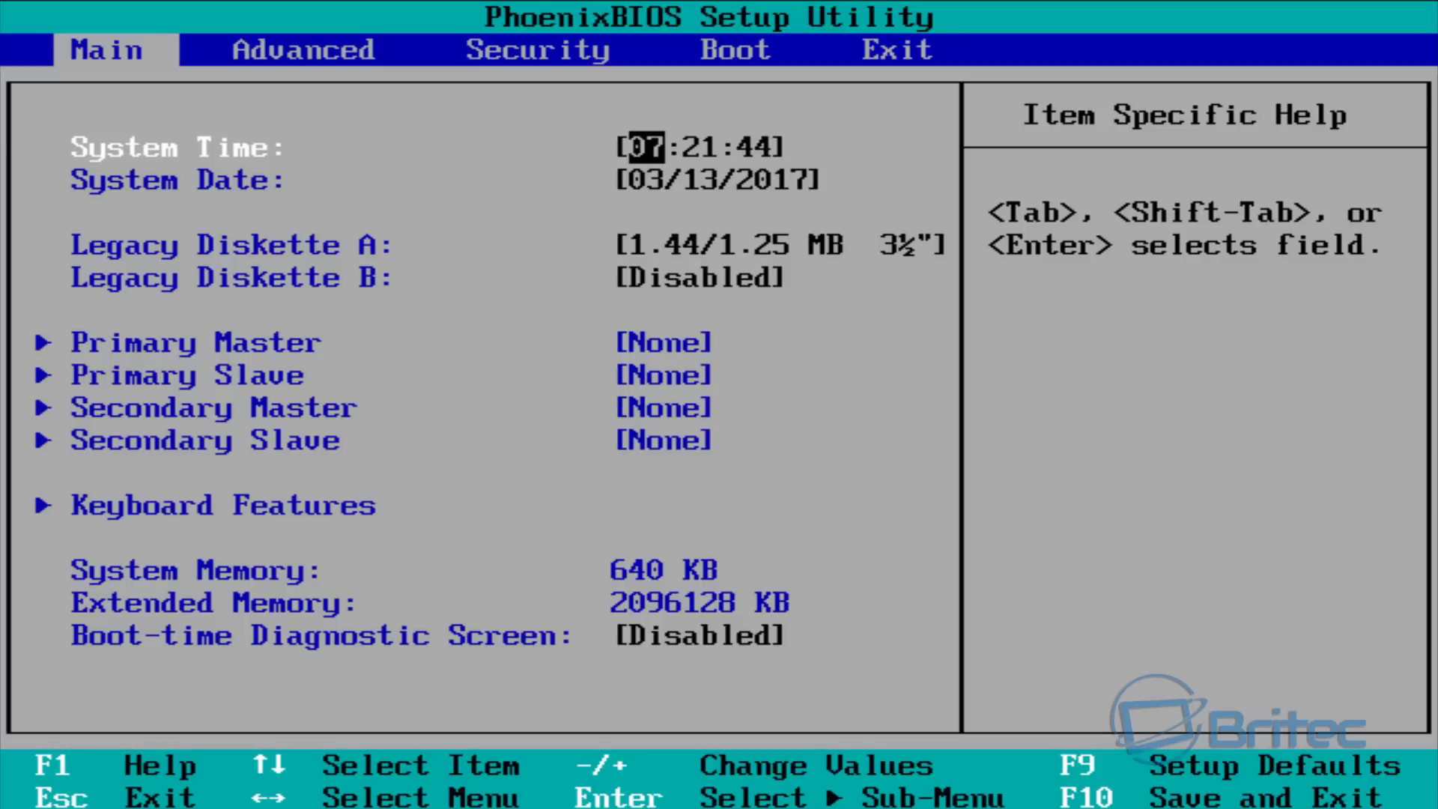
# Step: Review the boot device order in the BIOS setup, checking the position of CD-ROM Drive
pyautogui.press('Right')
pyautogui.press('Right')
pyautogui.press('Right')
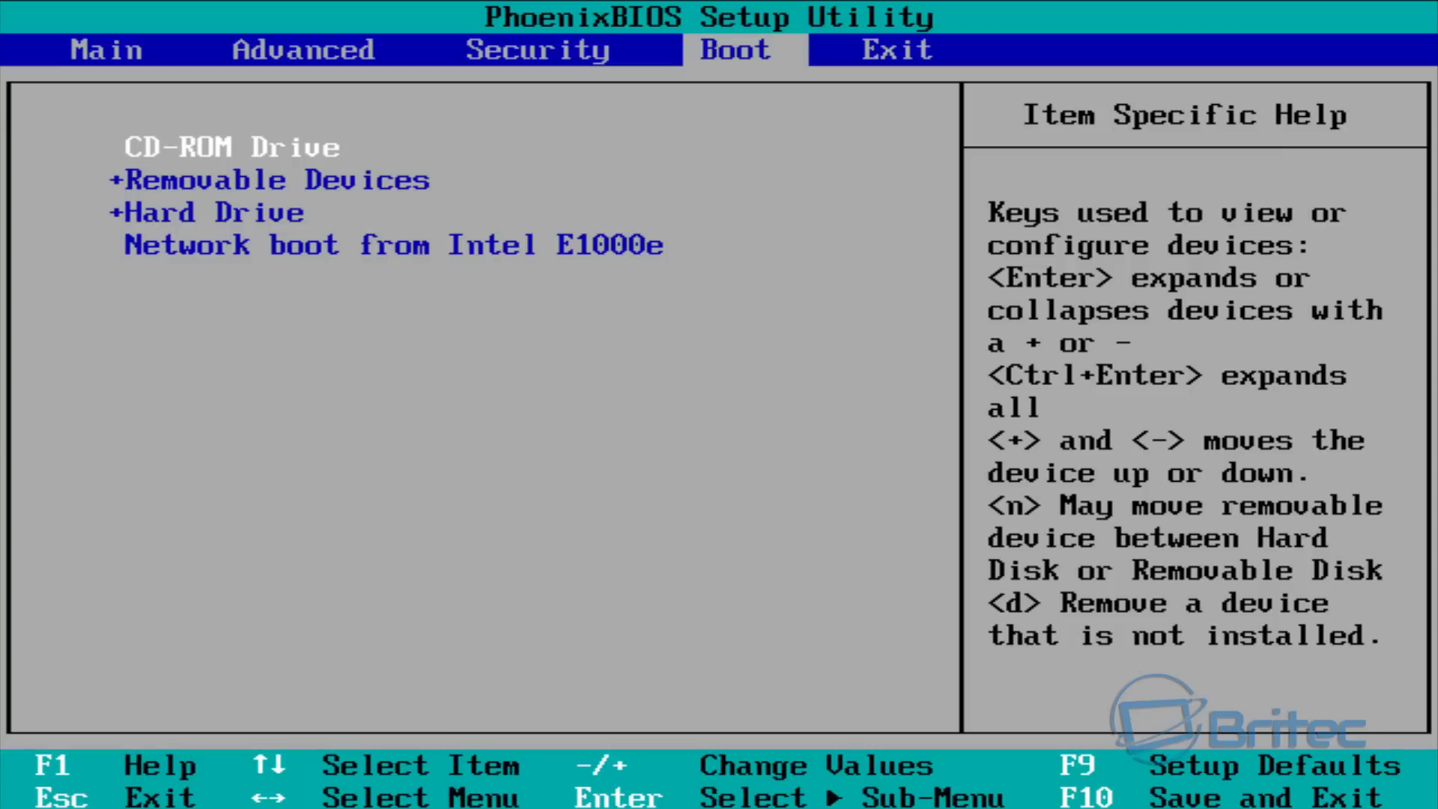
pyautogui.press('Down')
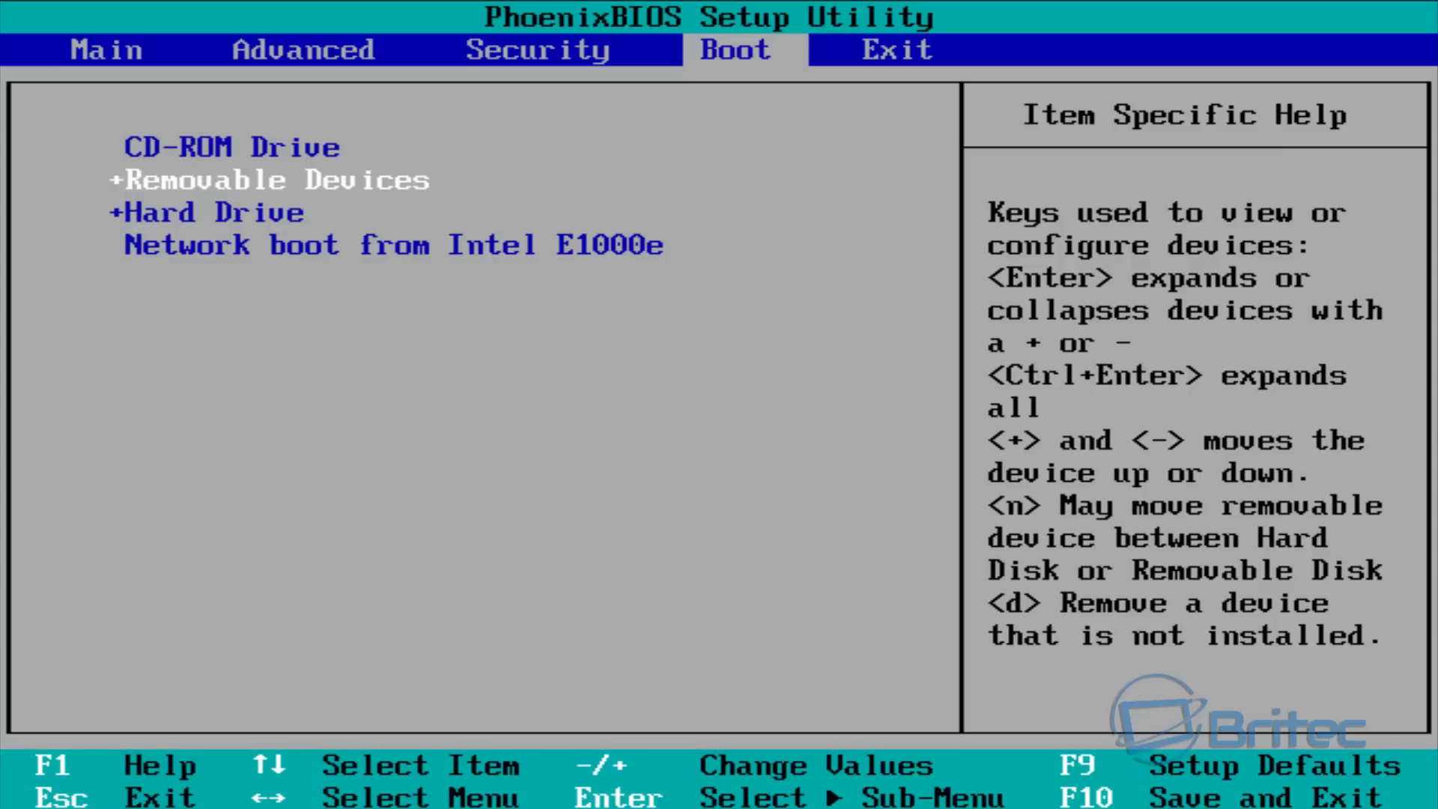
pyautogui.press('Up')
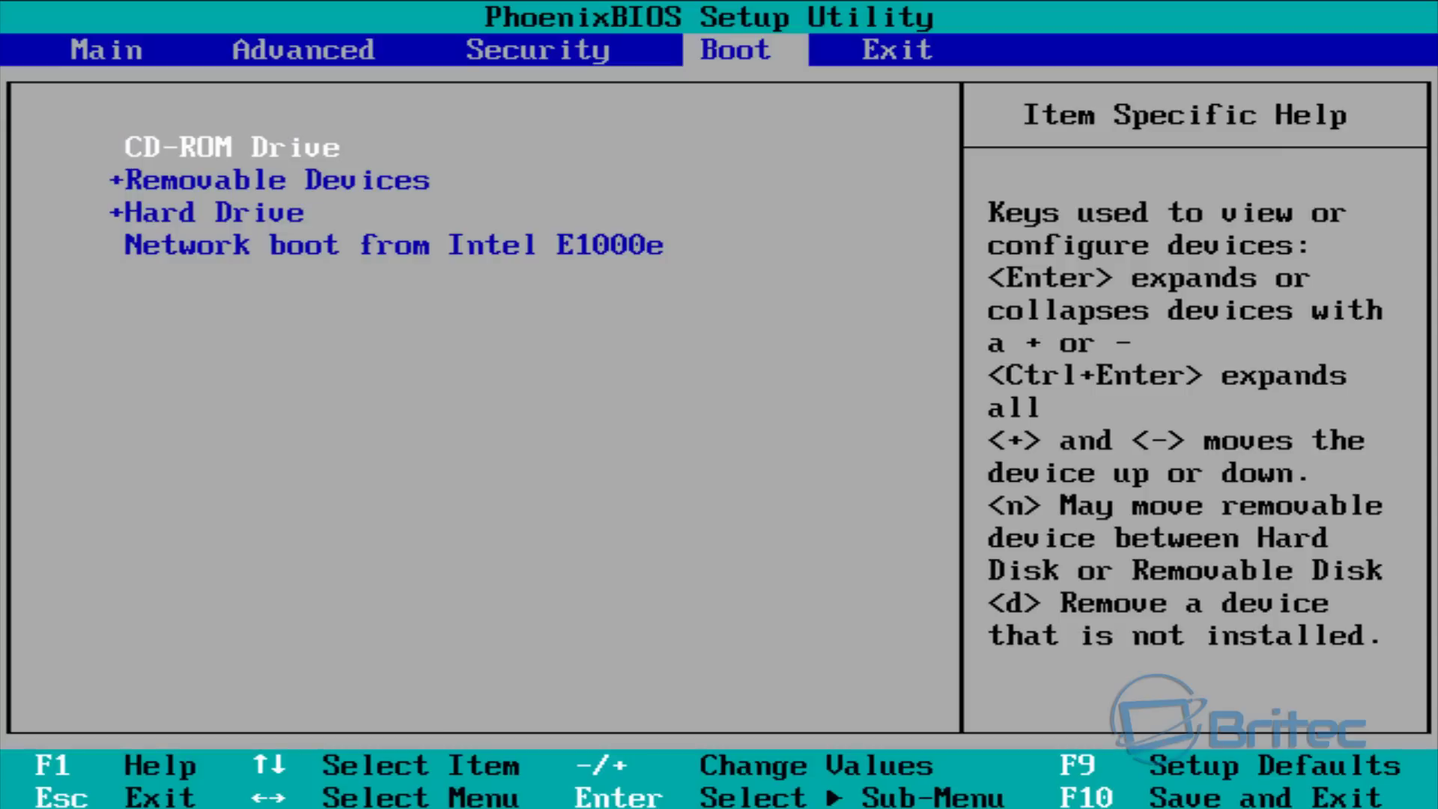
# Step: Save the BIOS configuration, exit the setup and boot from the CD or DVD
pyautogui.press('F10')
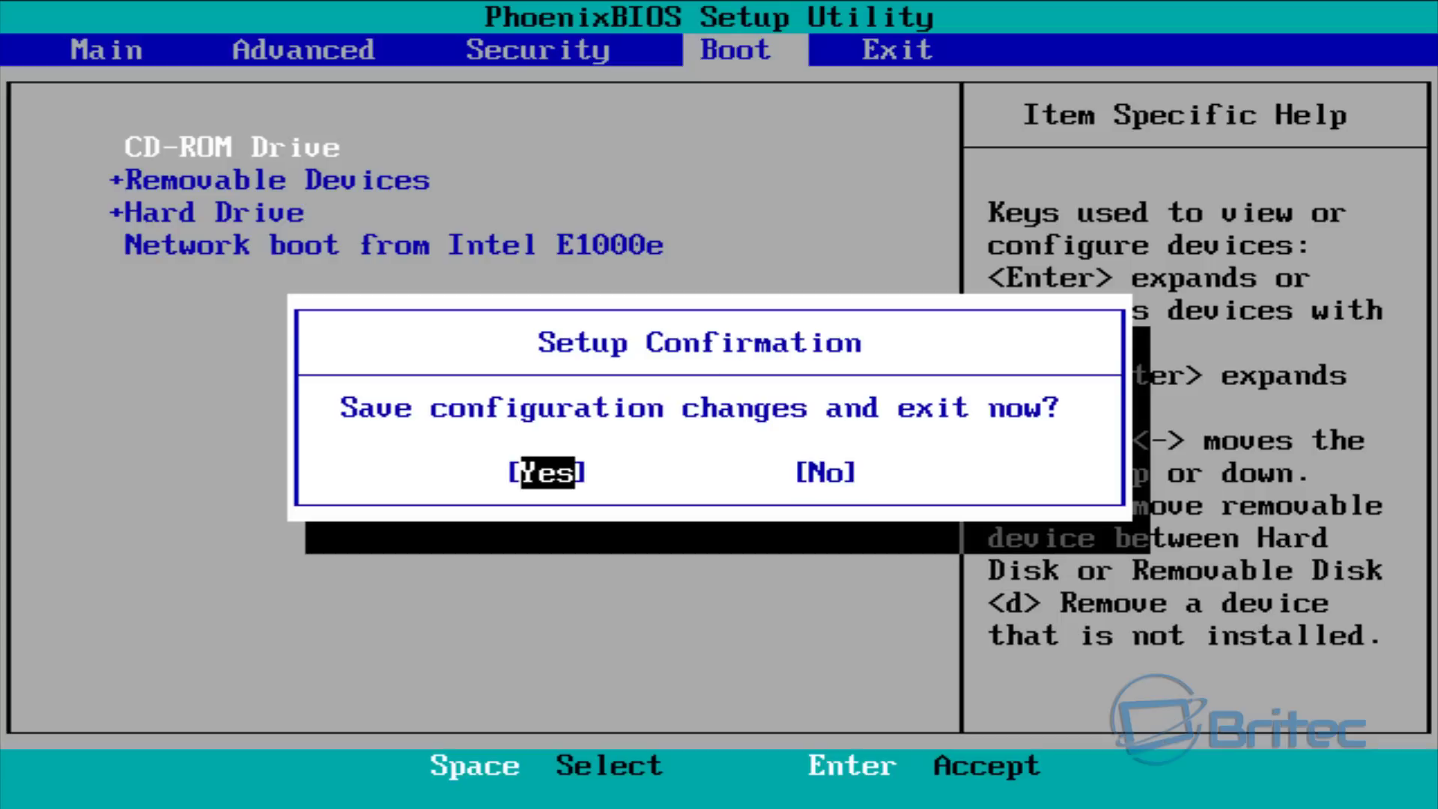
pyautogui.press('Return')
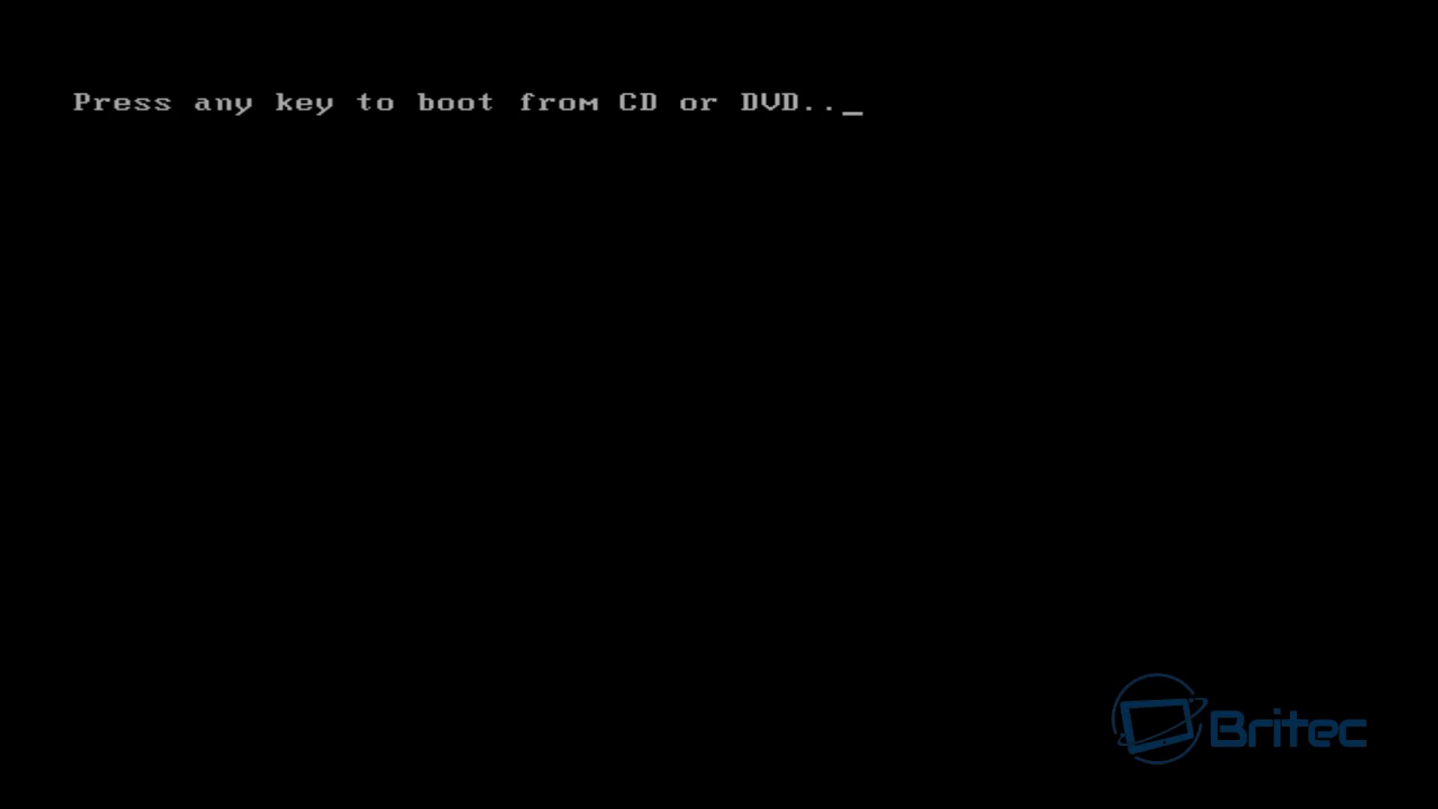
pyautogui.press('Return')
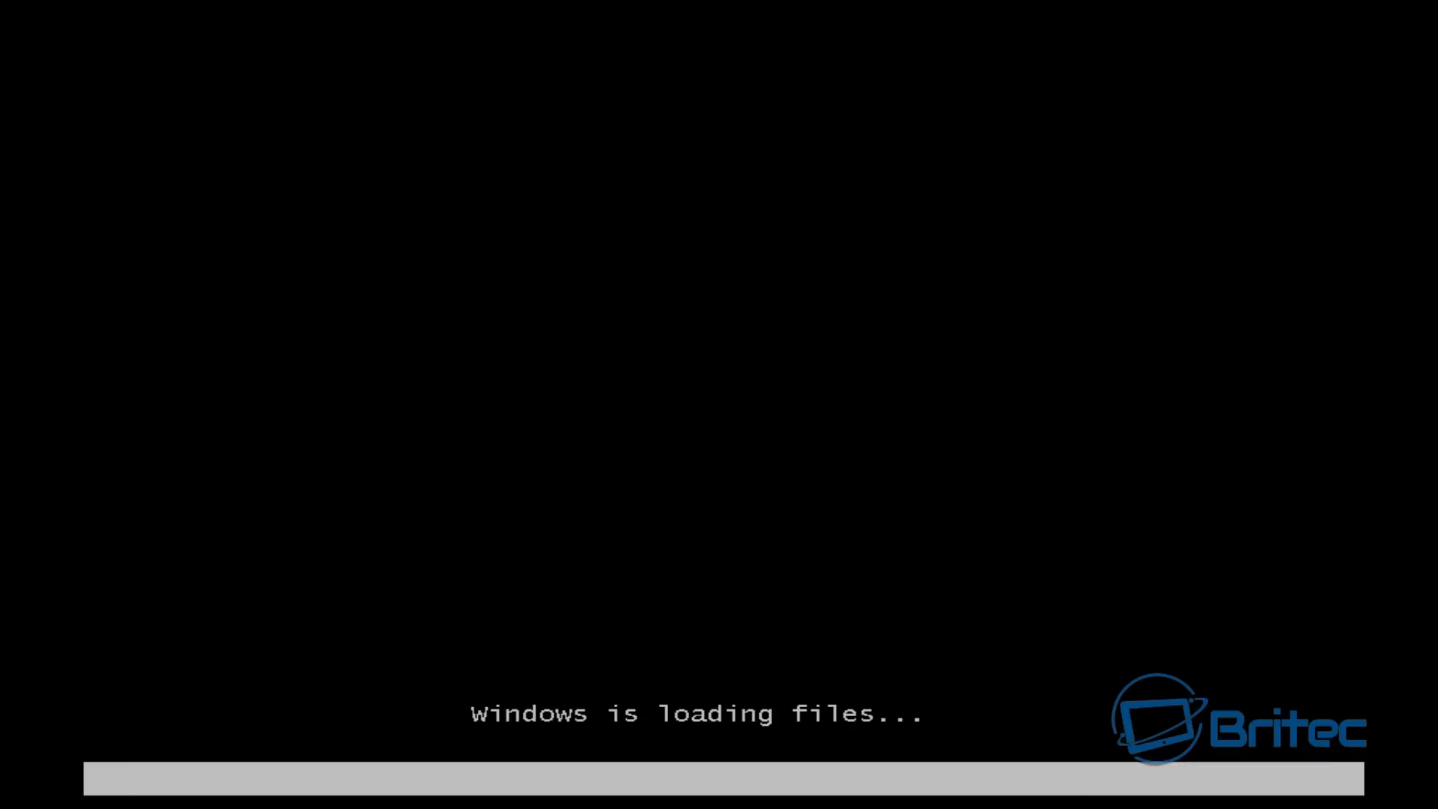
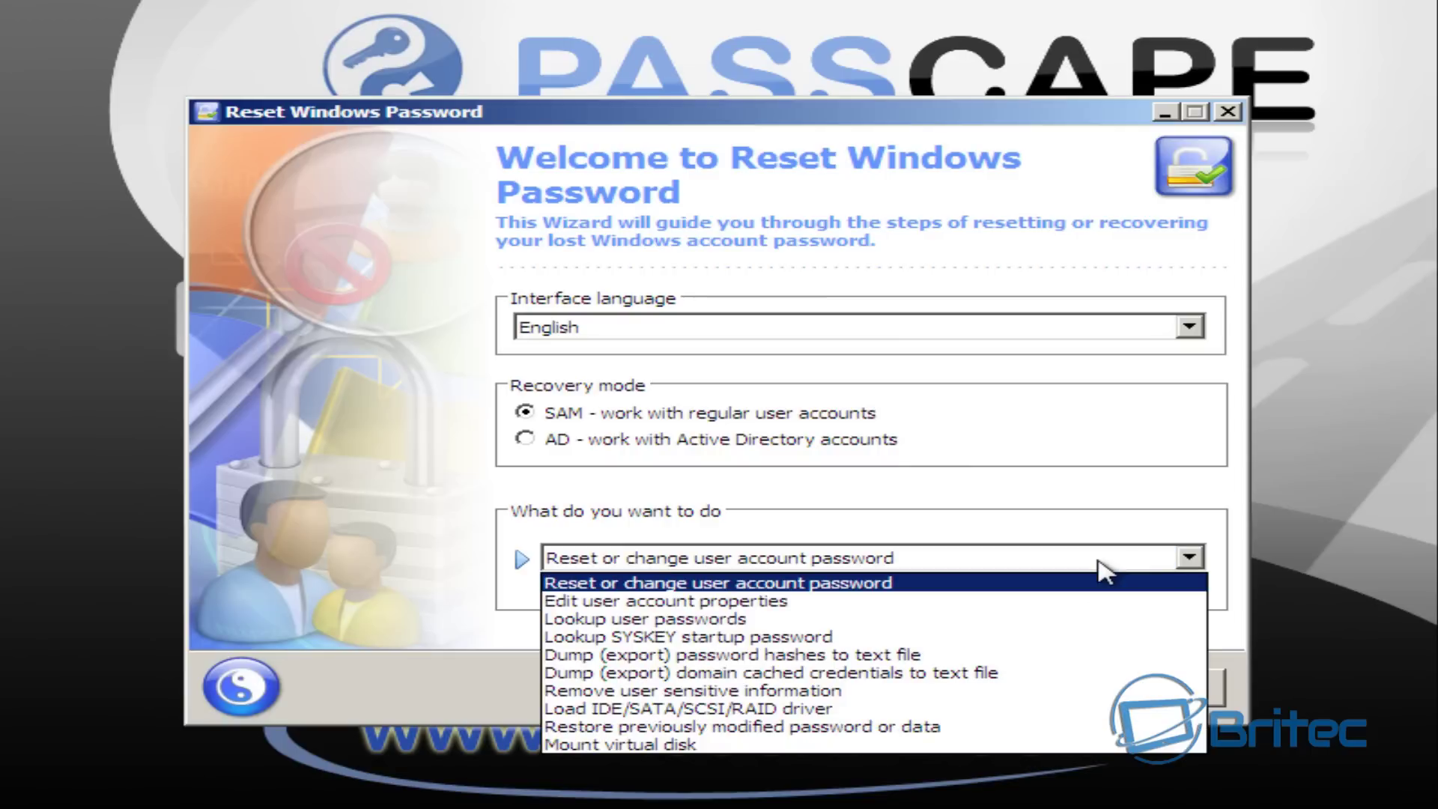
# Step: Start the task of removing user sensitive information and choose Reset SYSKEY as the item to remove
pyautogui.click(923, 691)
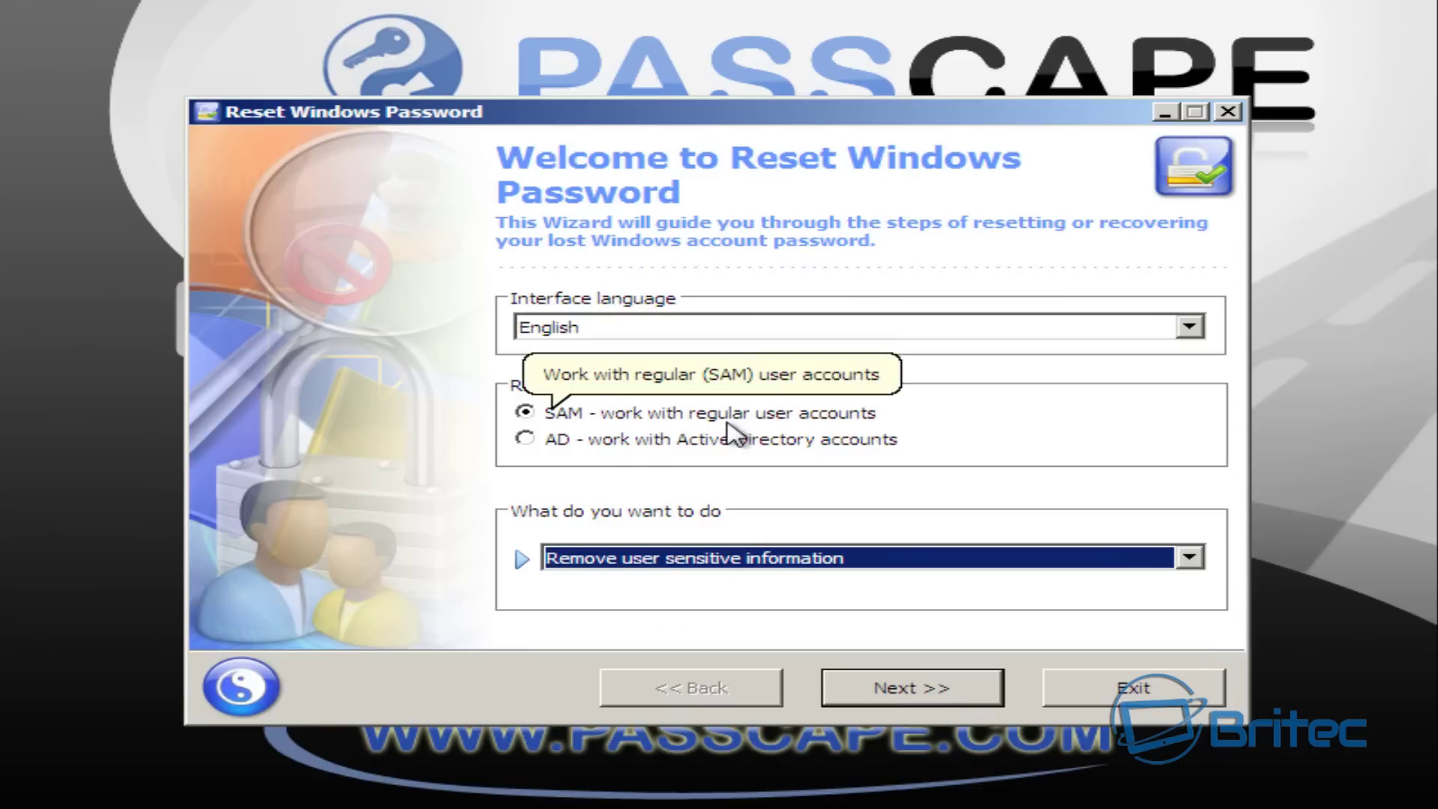
pyautogui.click(884, 693)
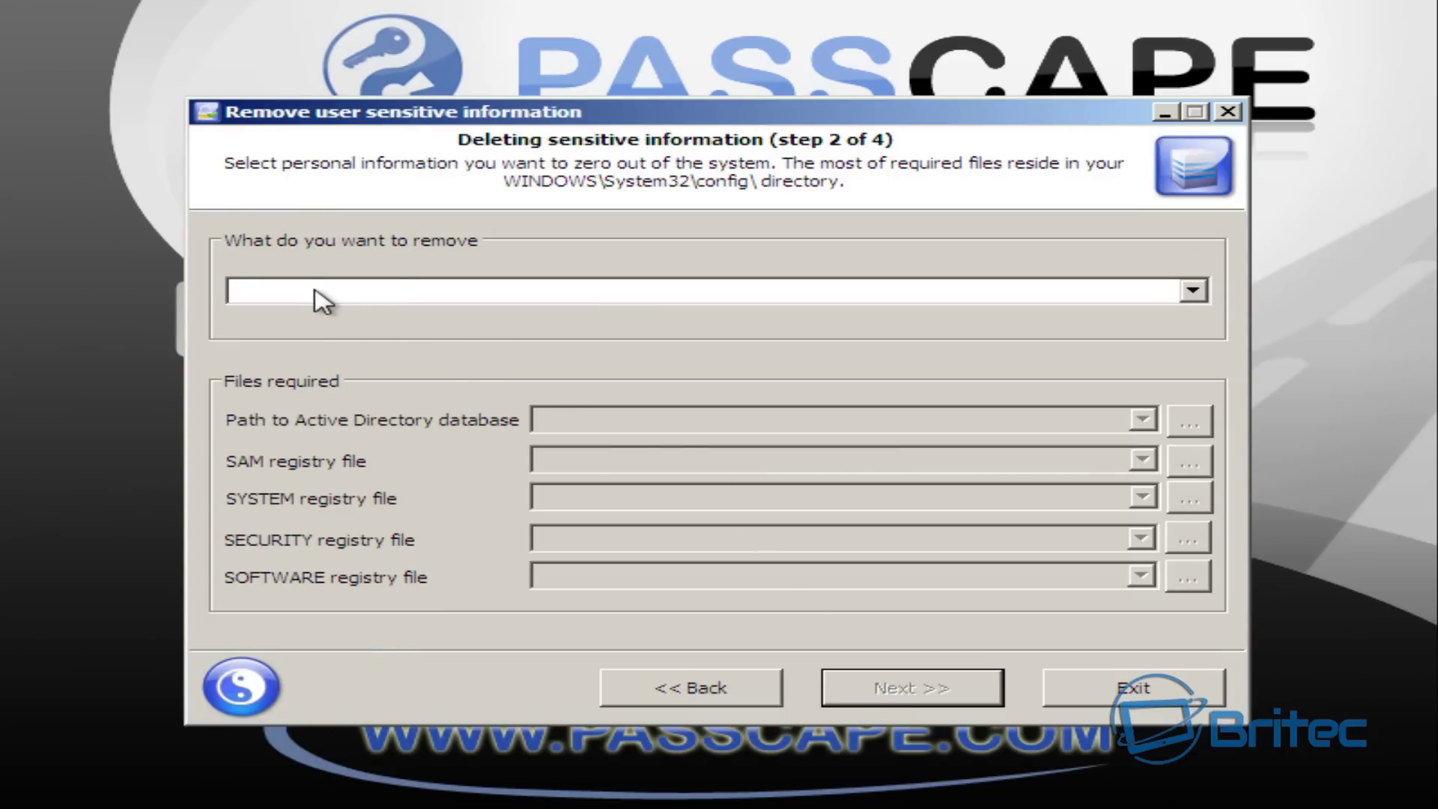
pyautogui.click(1192, 293)
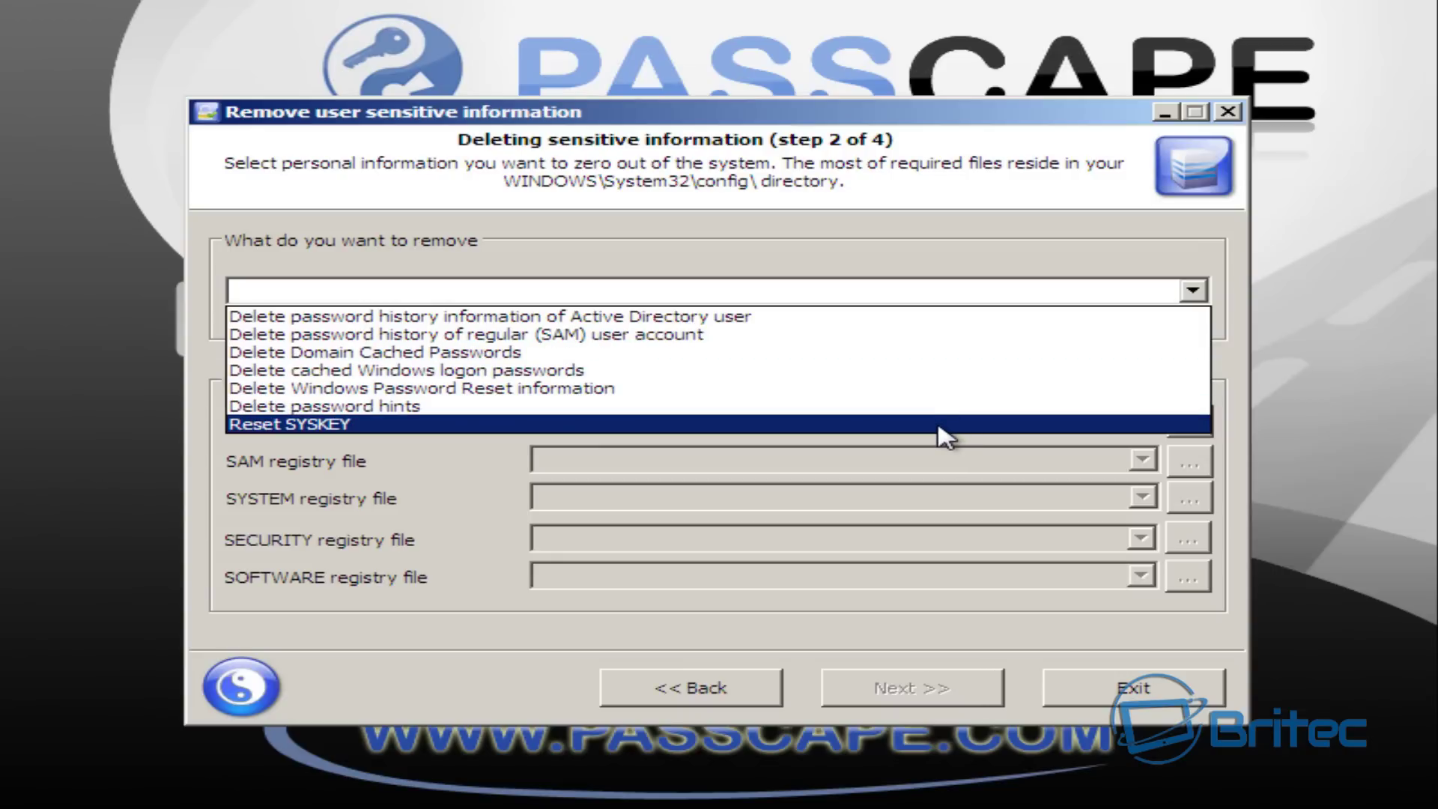
pyautogui.click(938, 425)
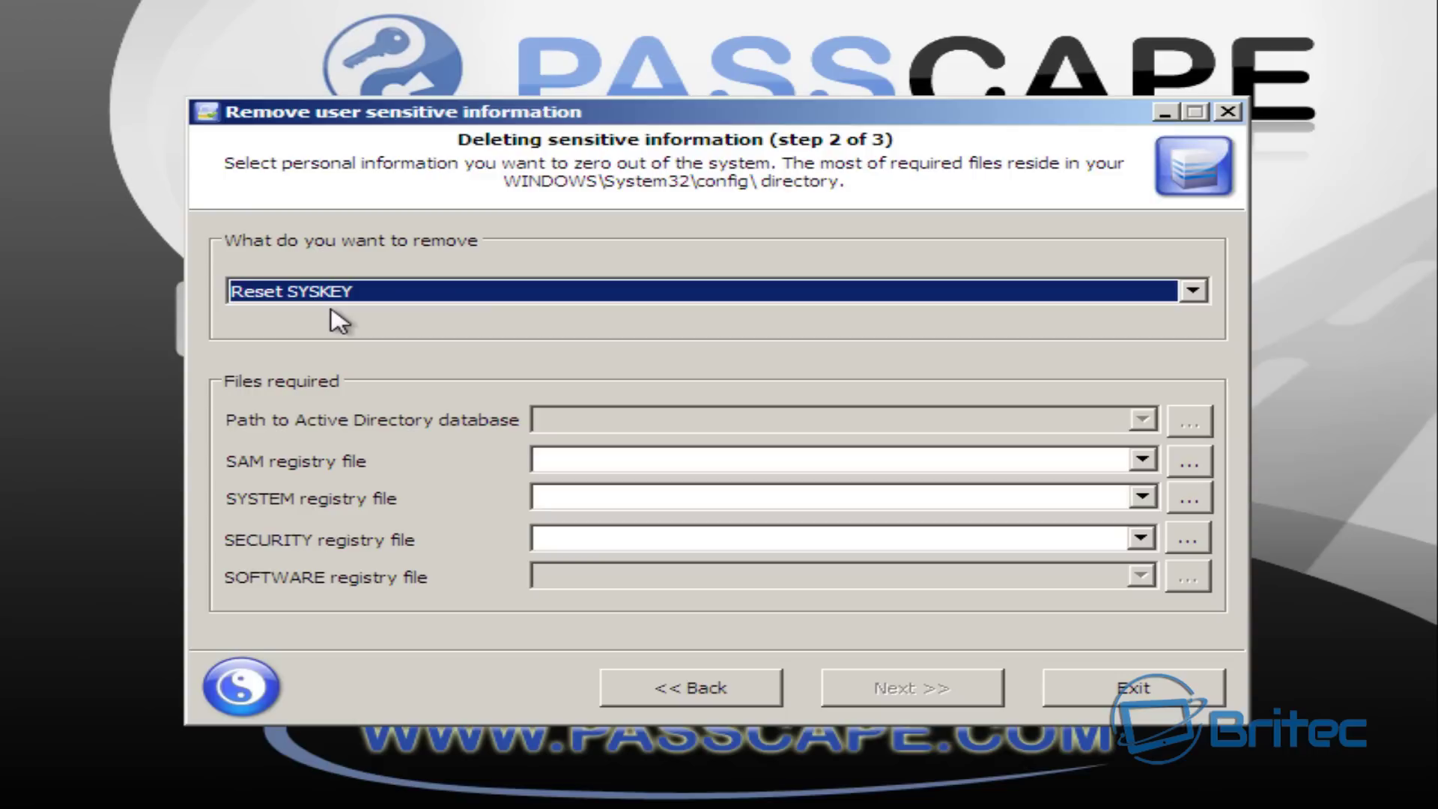
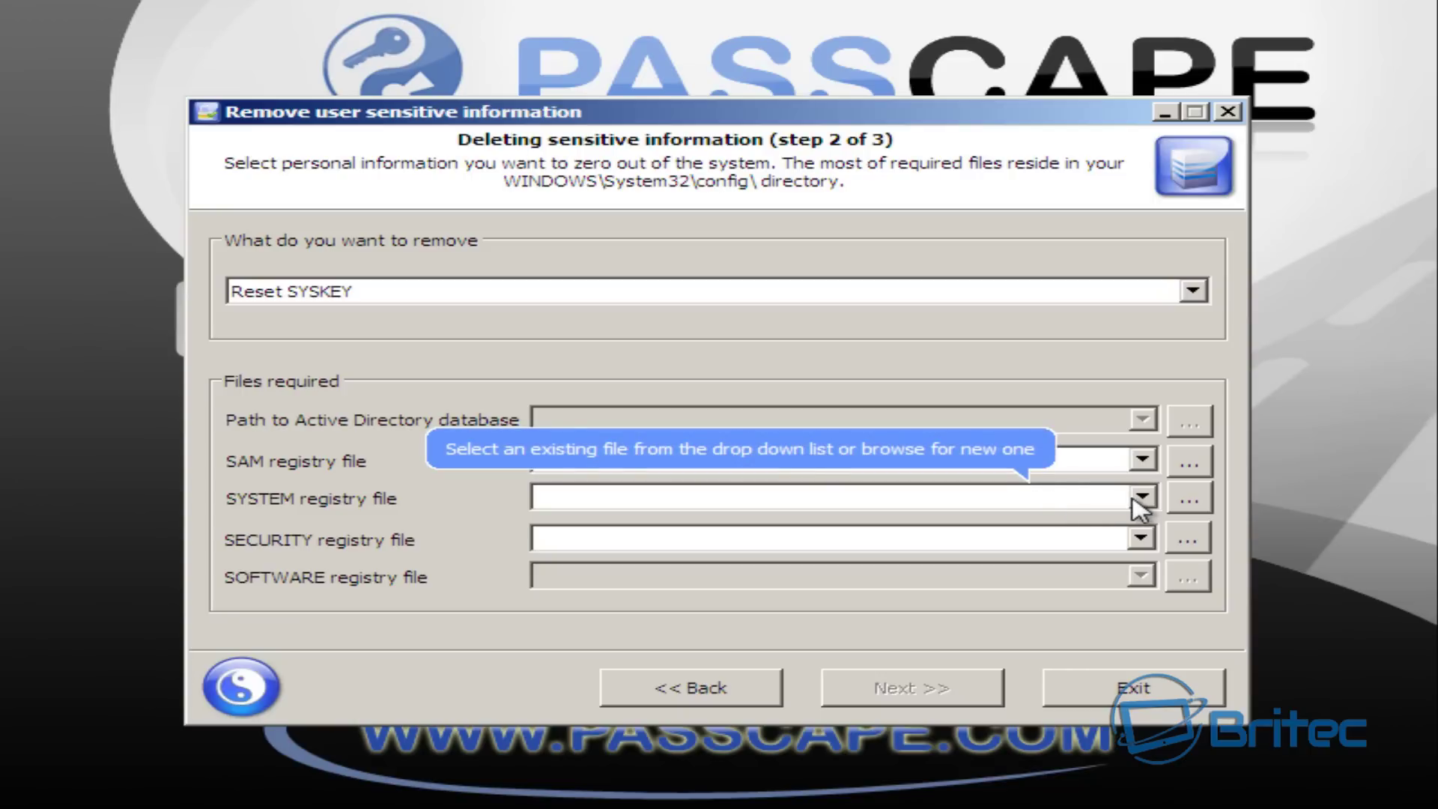
# Step: Set the SYSTEM registry file to D:\Windows\System32\Config\SYSTEM and open the choices for the SECURITY registry file
pyautogui.click(1142, 497)
pyautogui.click(1083, 524)
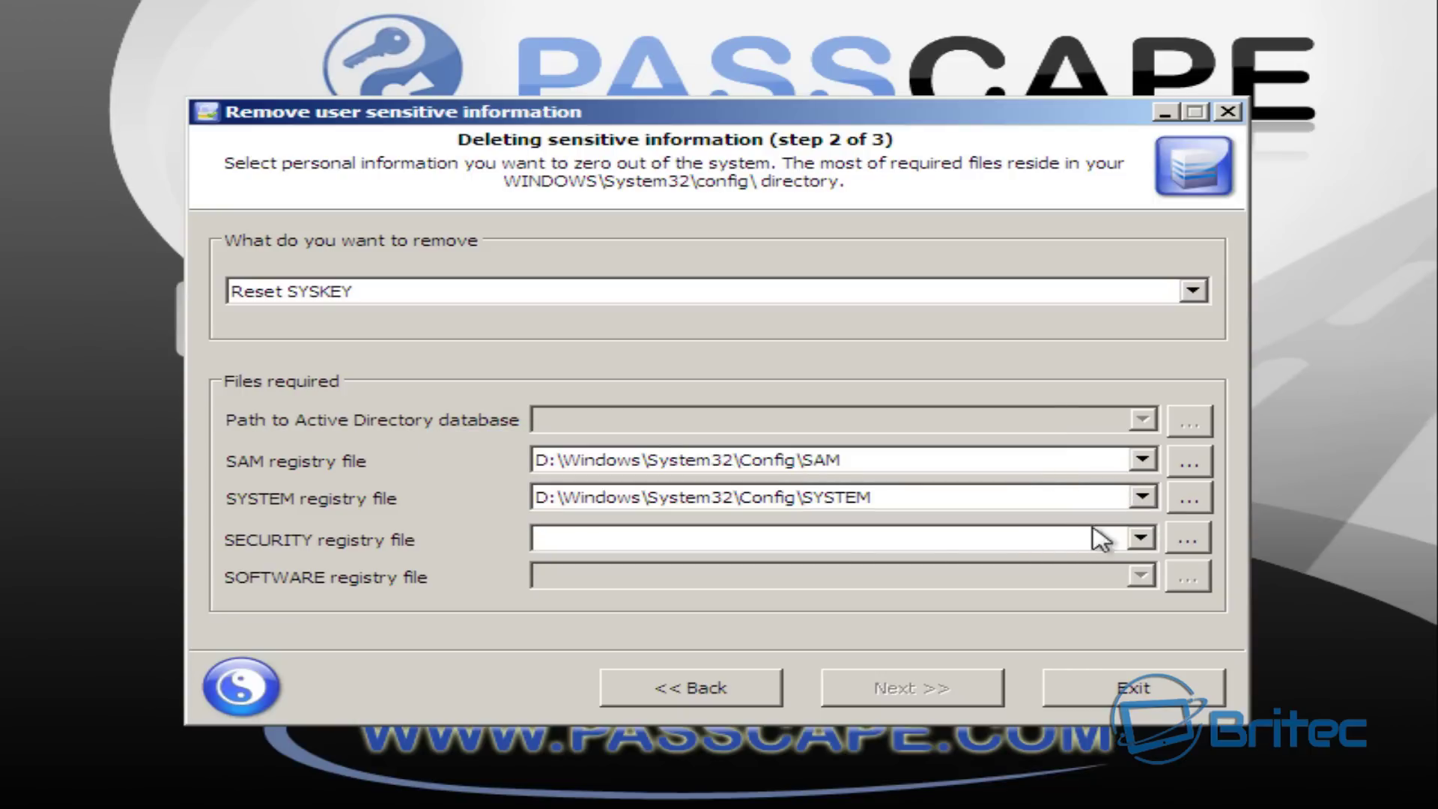
pyautogui.click(1140, 538)
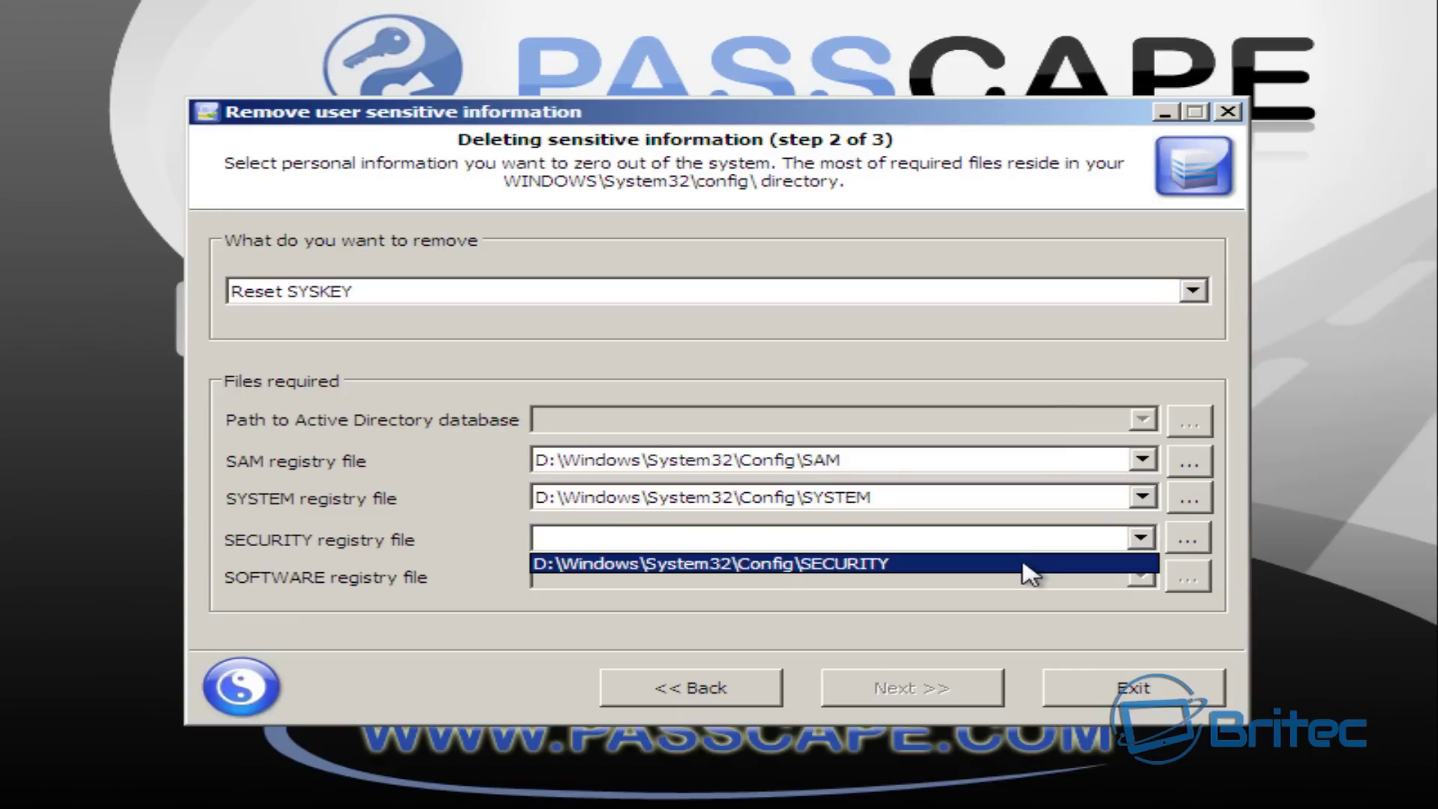
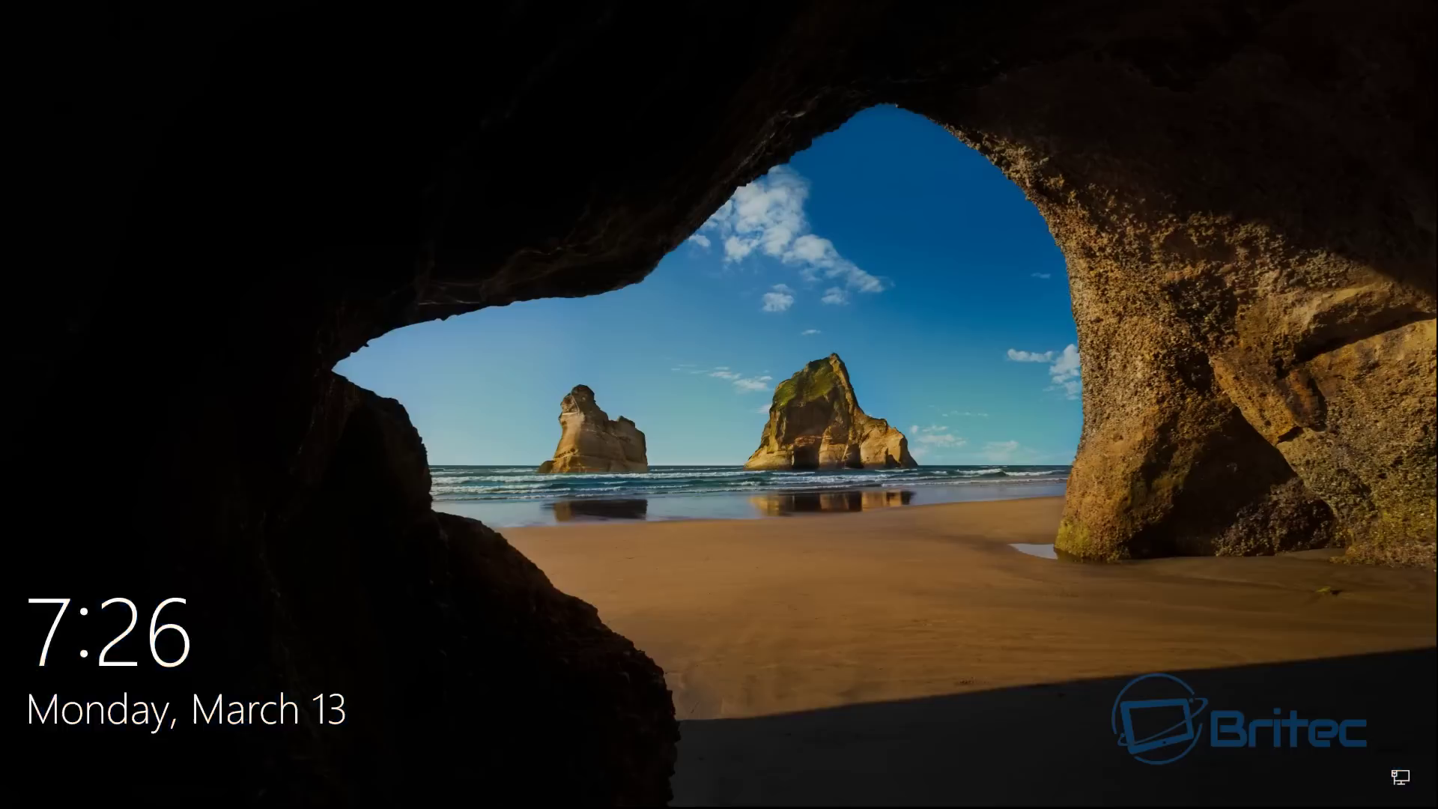
# Step: Dismiss the Windows lock screen and sign in to the desktop account
pyautogui.press('Return')
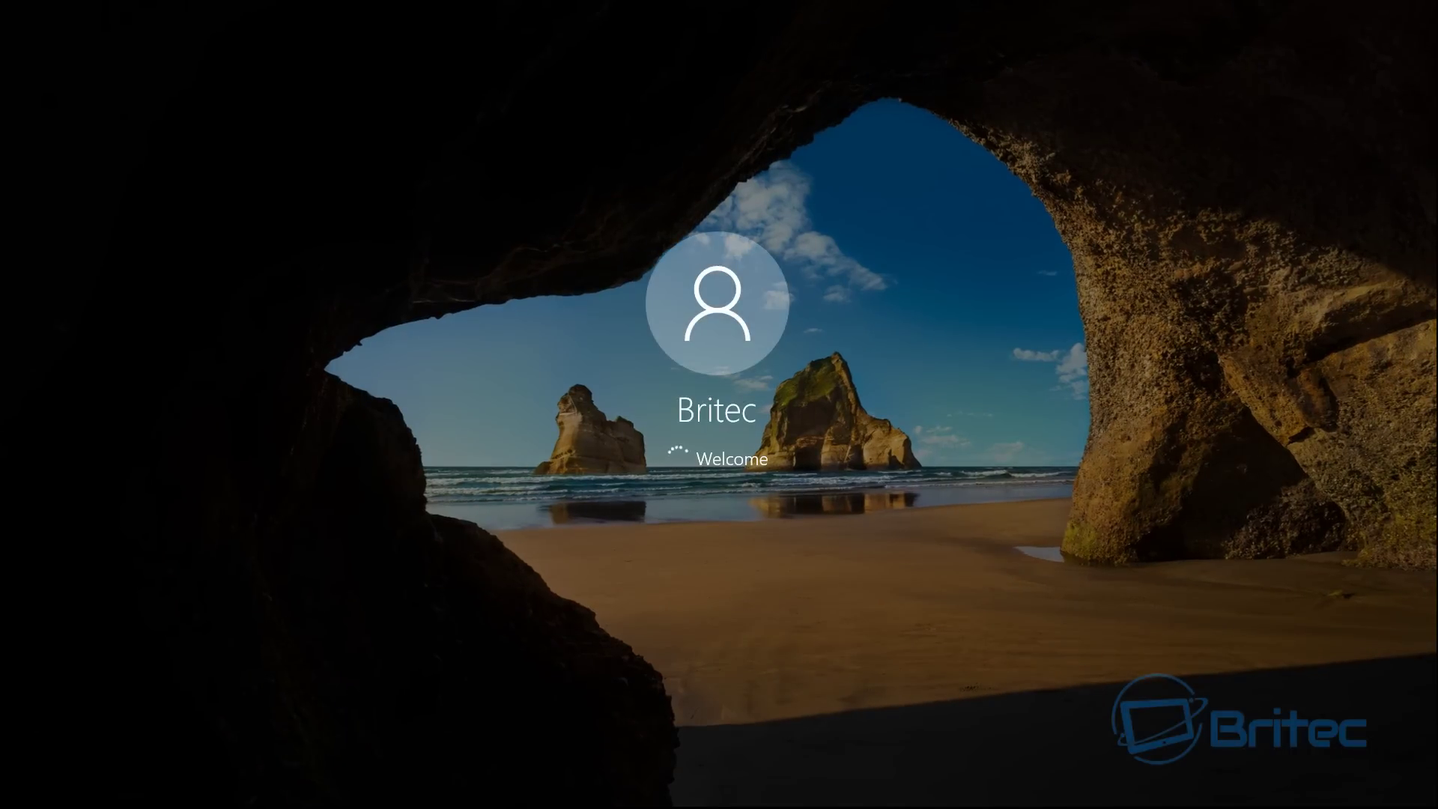